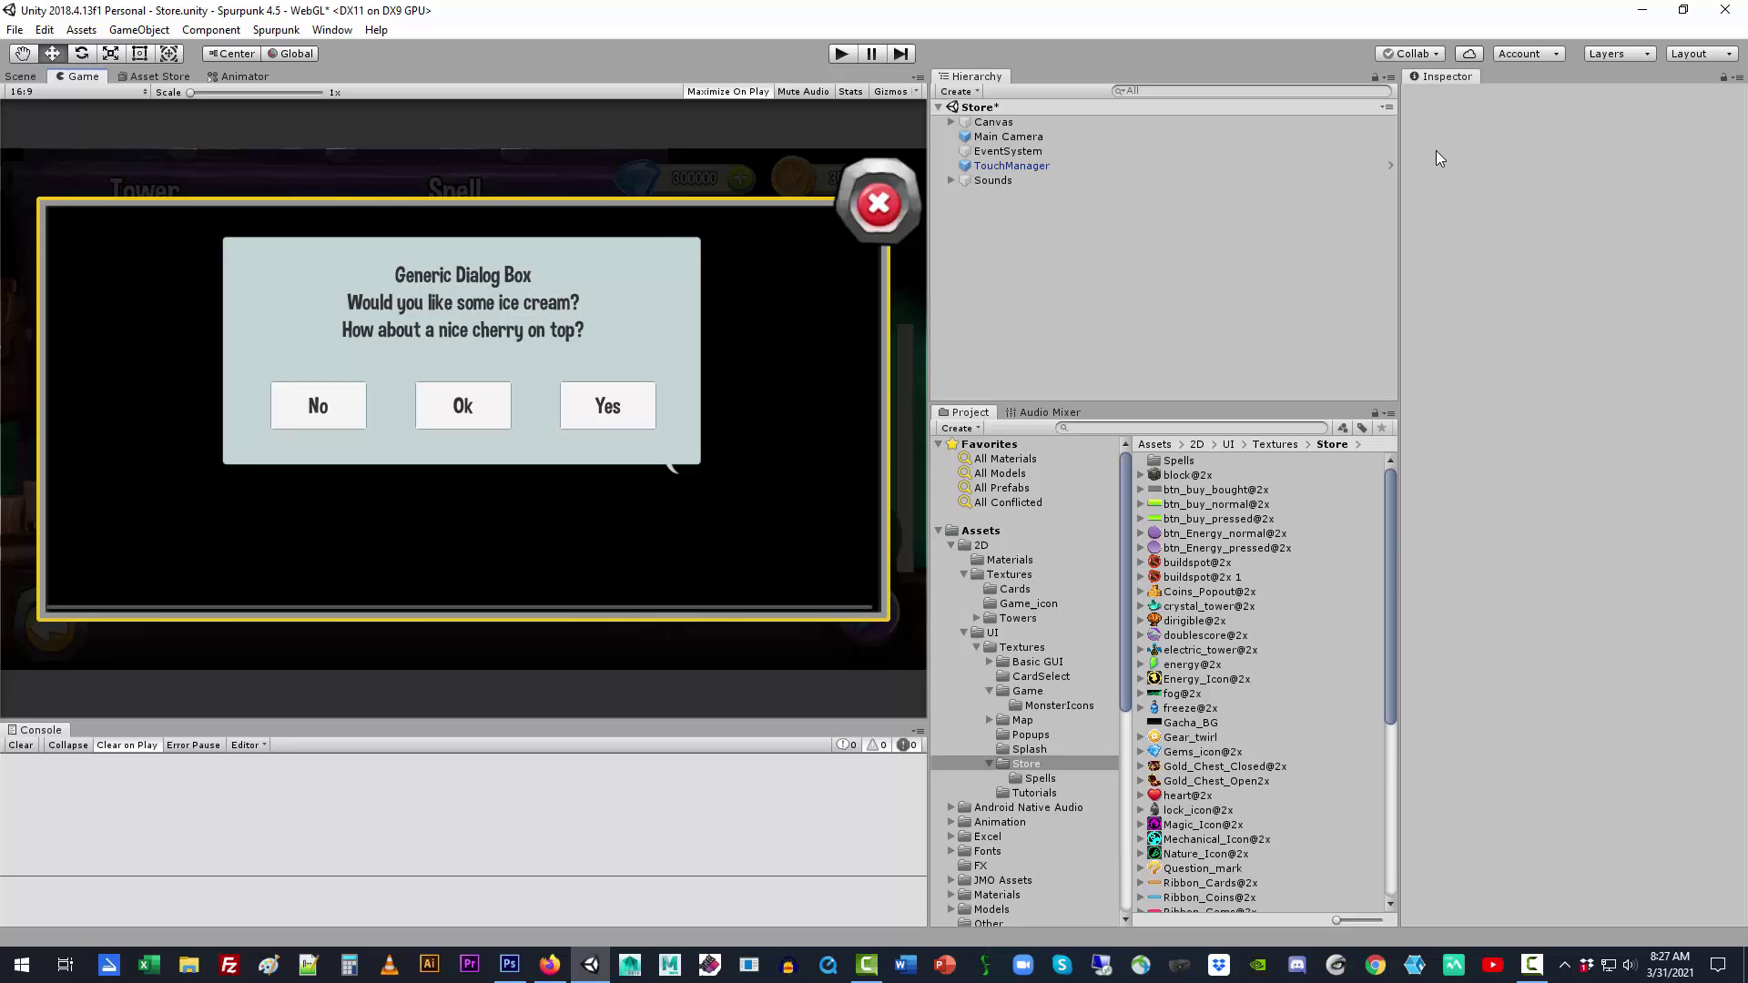
Shrink the Unity editor to a smaller window, move it aside, and open the Spurpunk project folder from the desktop.
left_click(1683, 10)
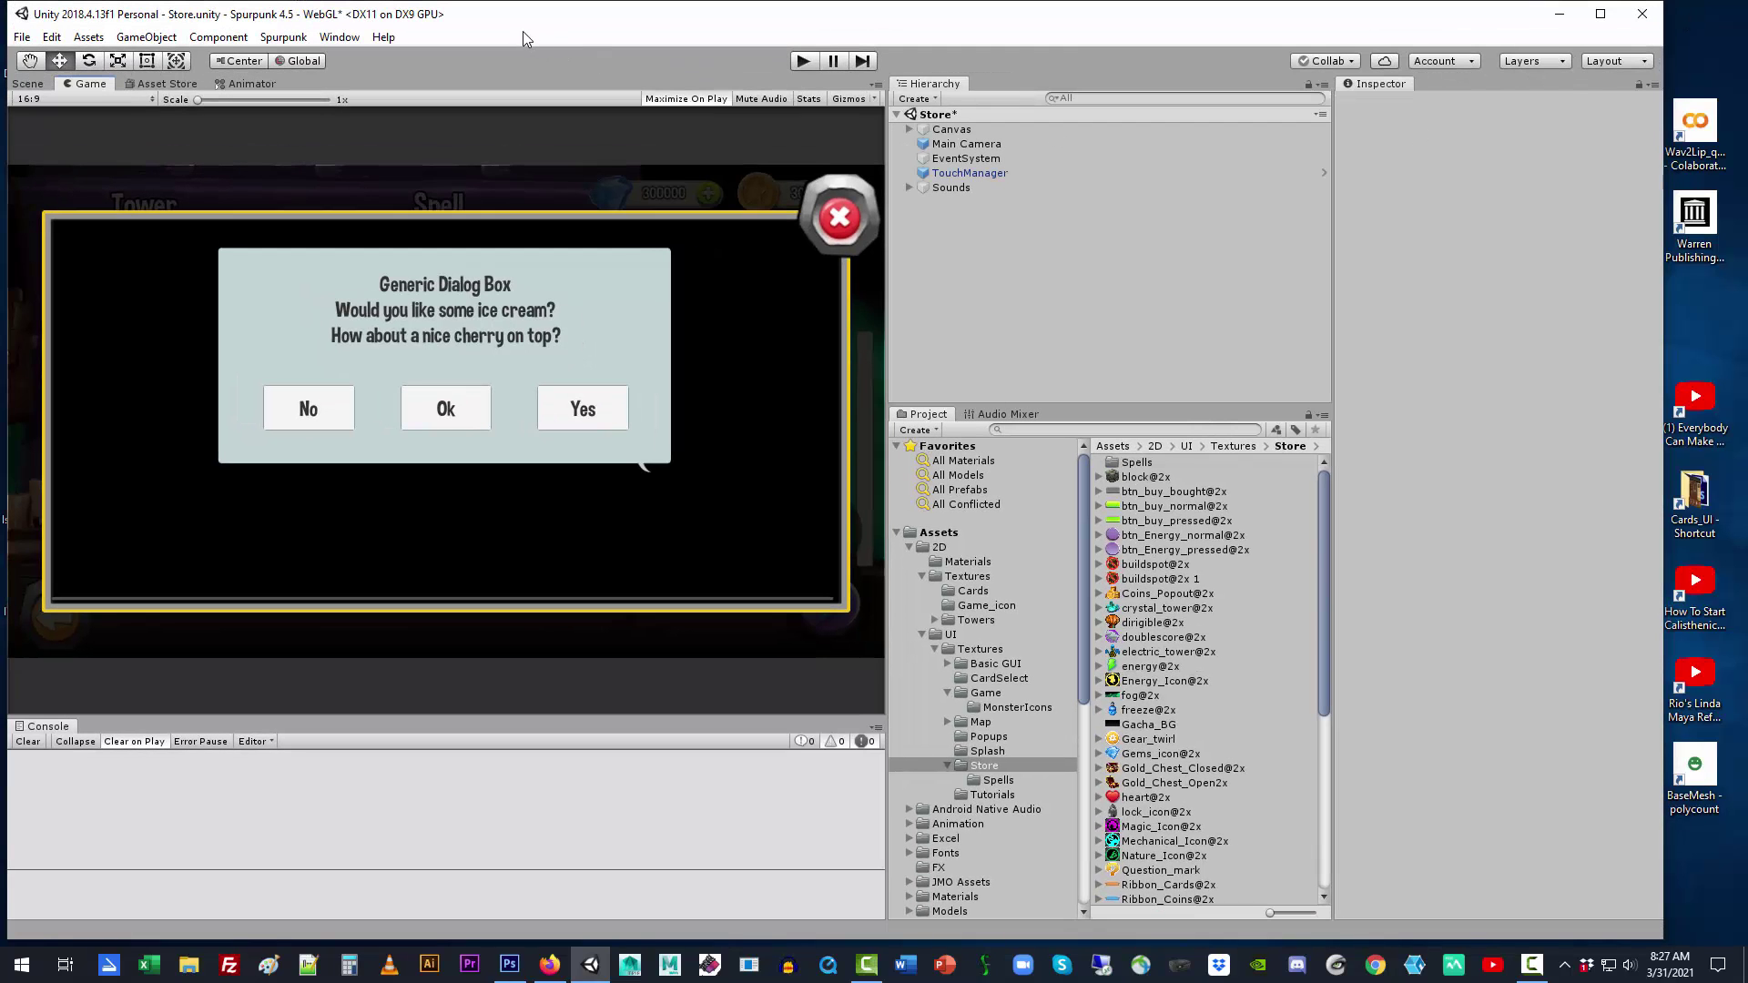
left_click_drag(647, 23, 774, 23)
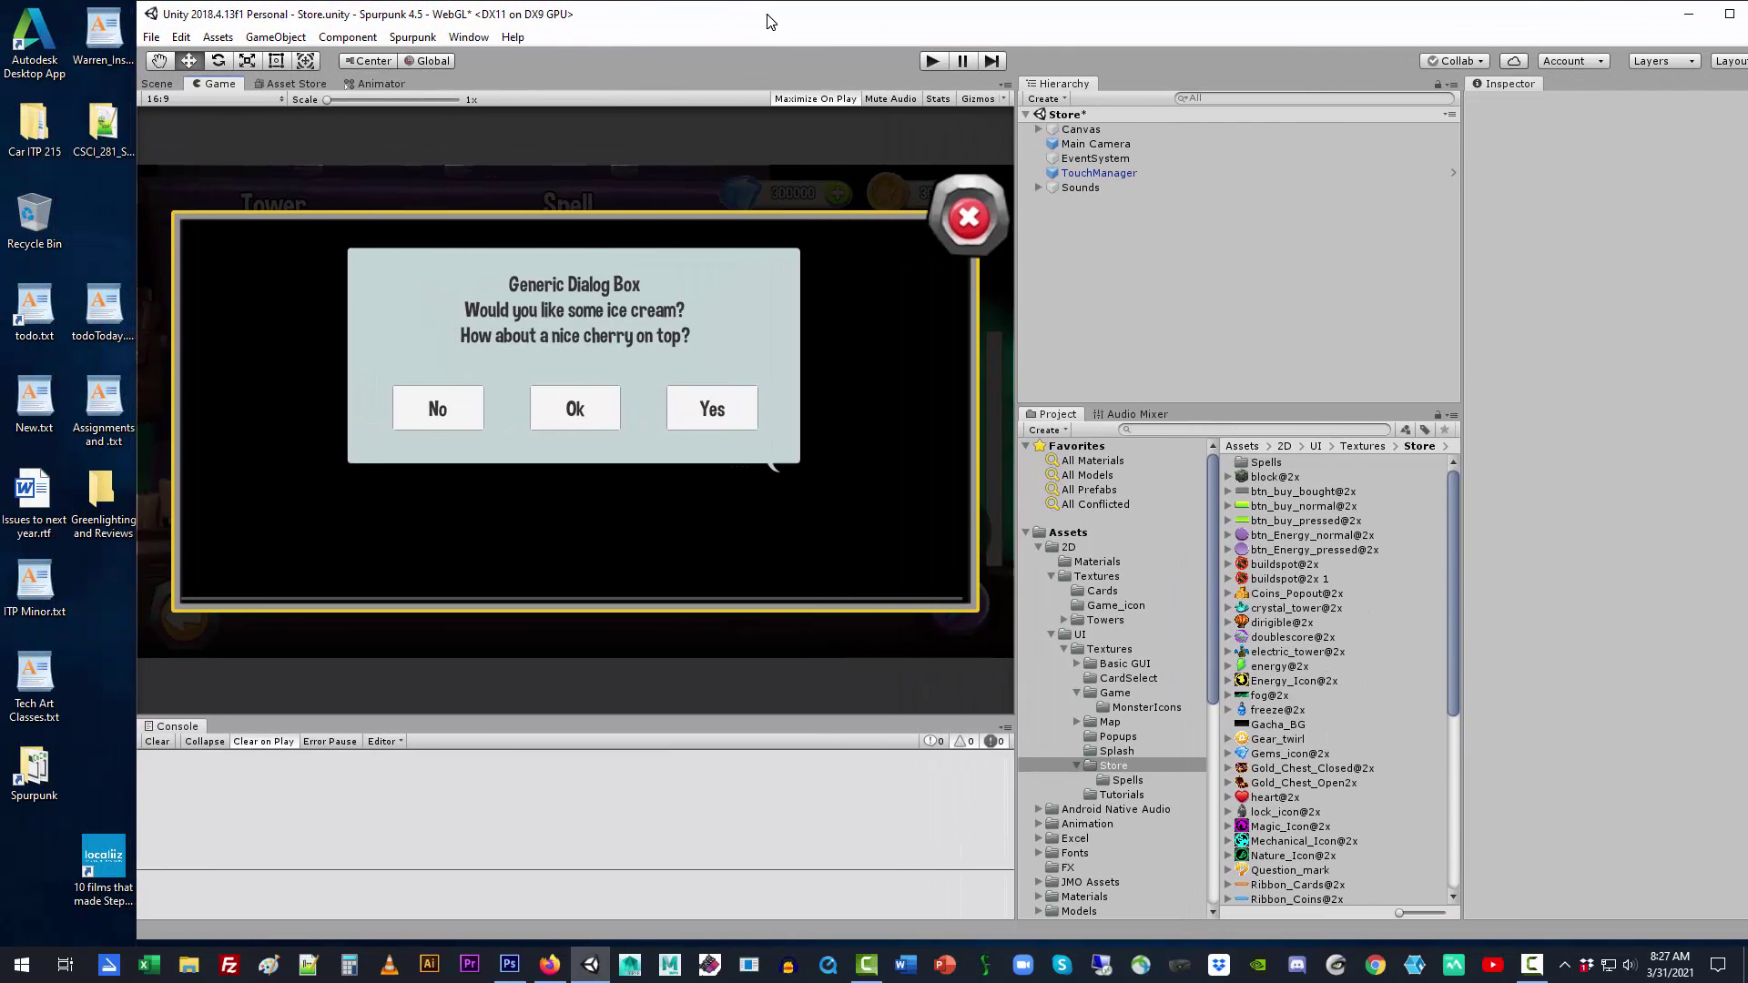
left_click(41, 774)
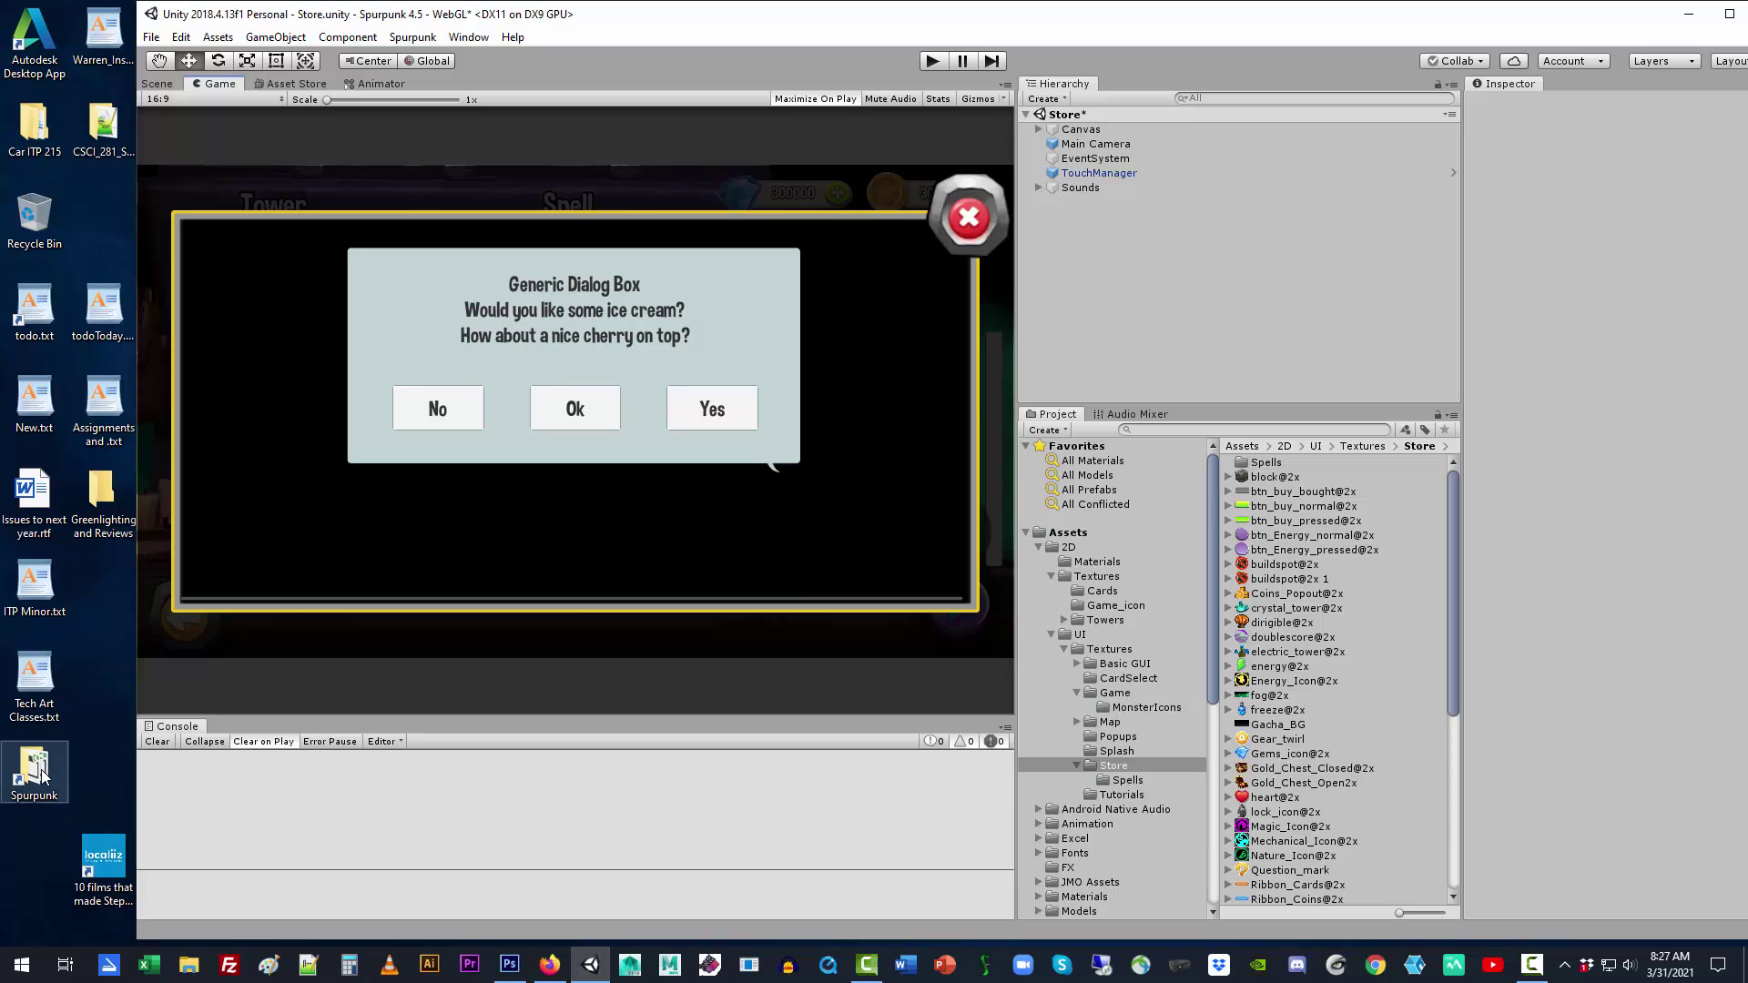
double_click(42, 774)
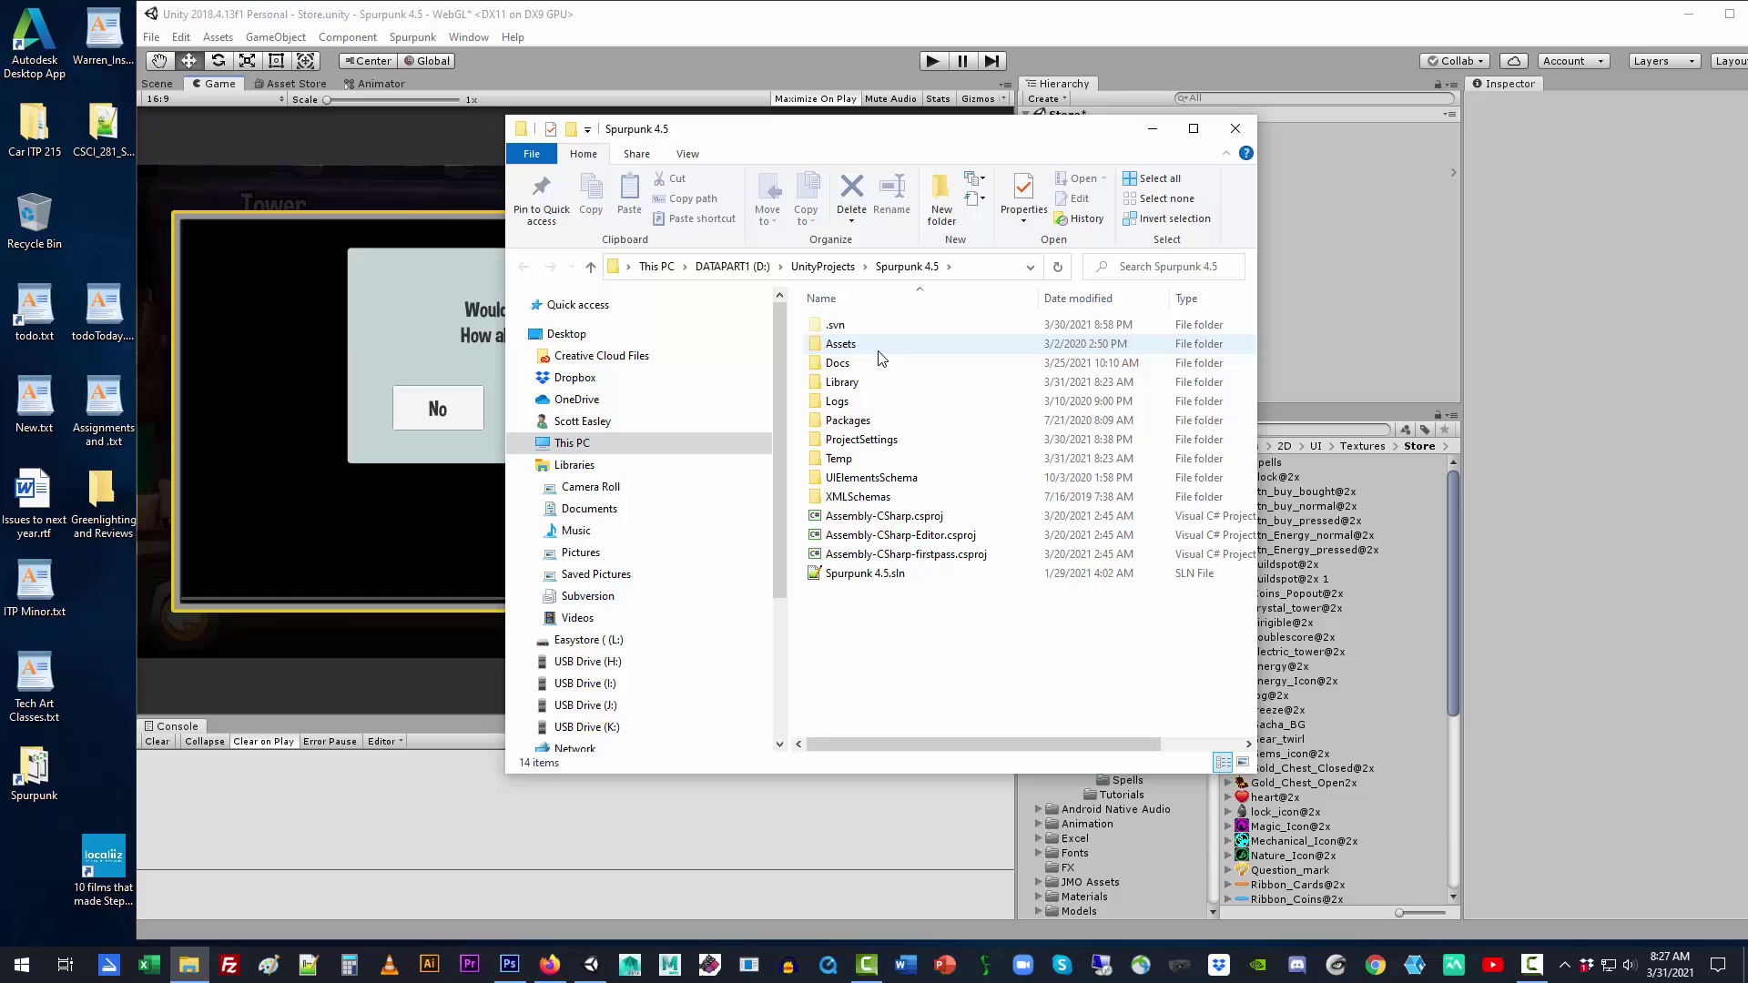
Open the workbook SP_Monster_Breakdown.xlsm from the project's Assets/Excel/Level_Designers folder and enable its macros.
left_click(881, 355)
double_click(883, 355)
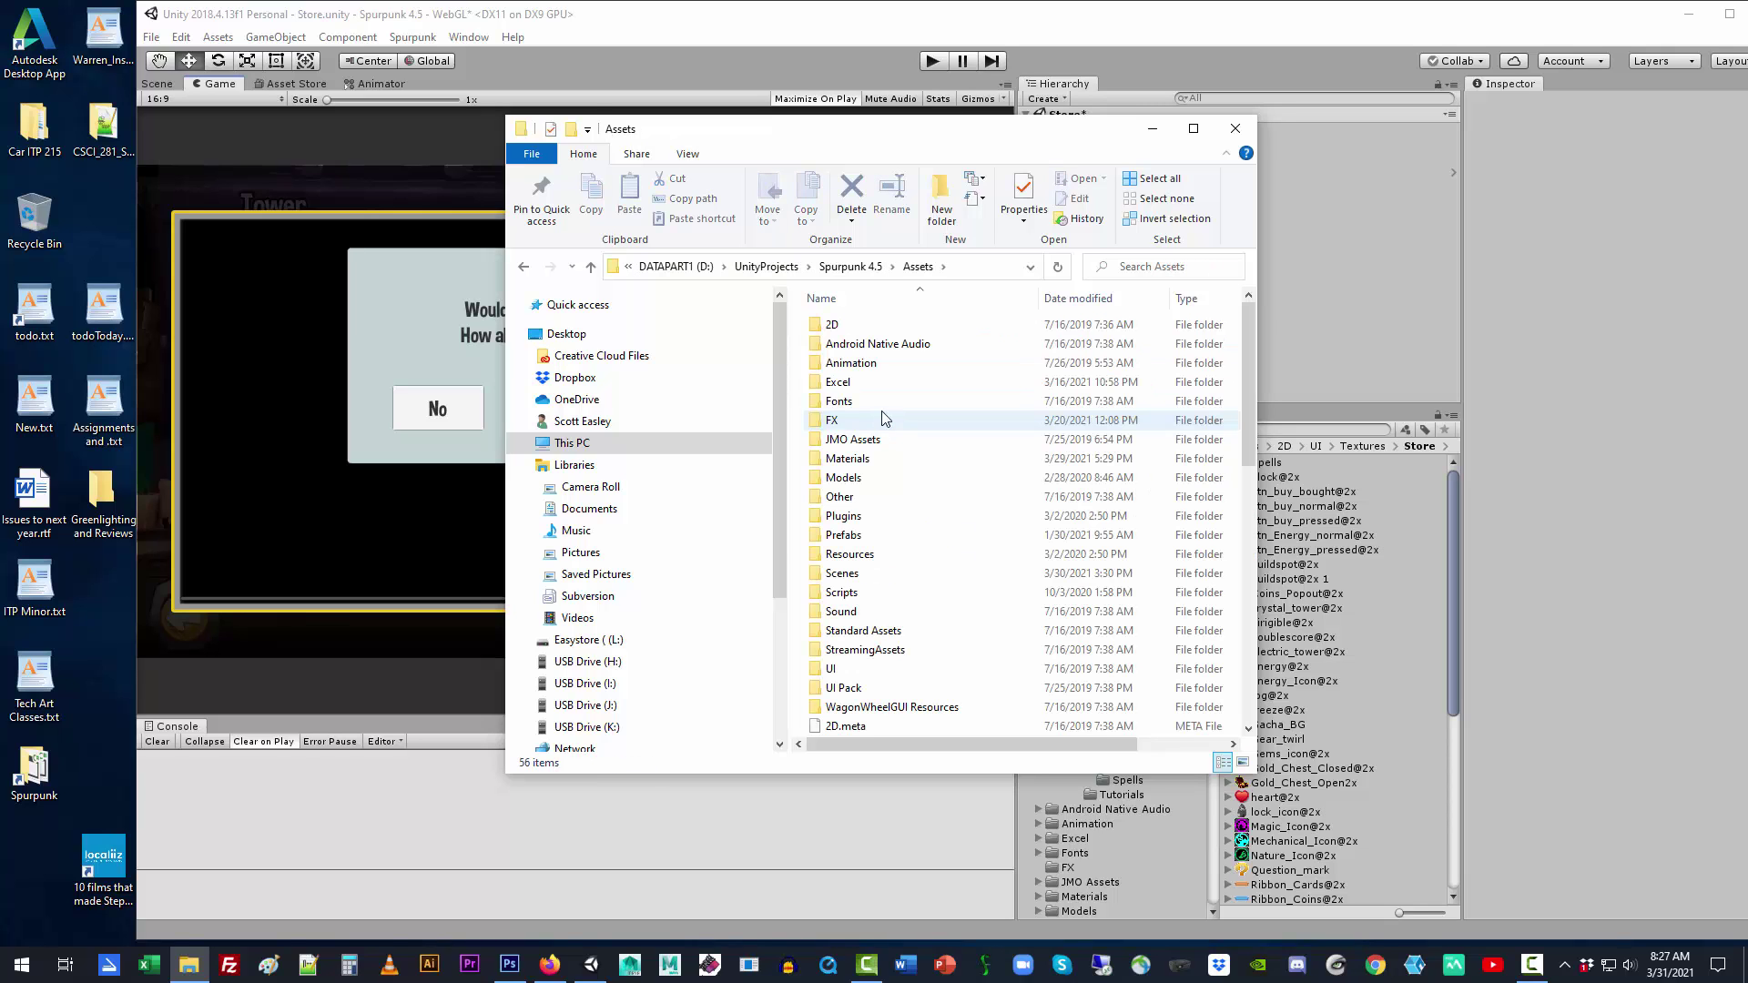
double_click(889, 382)
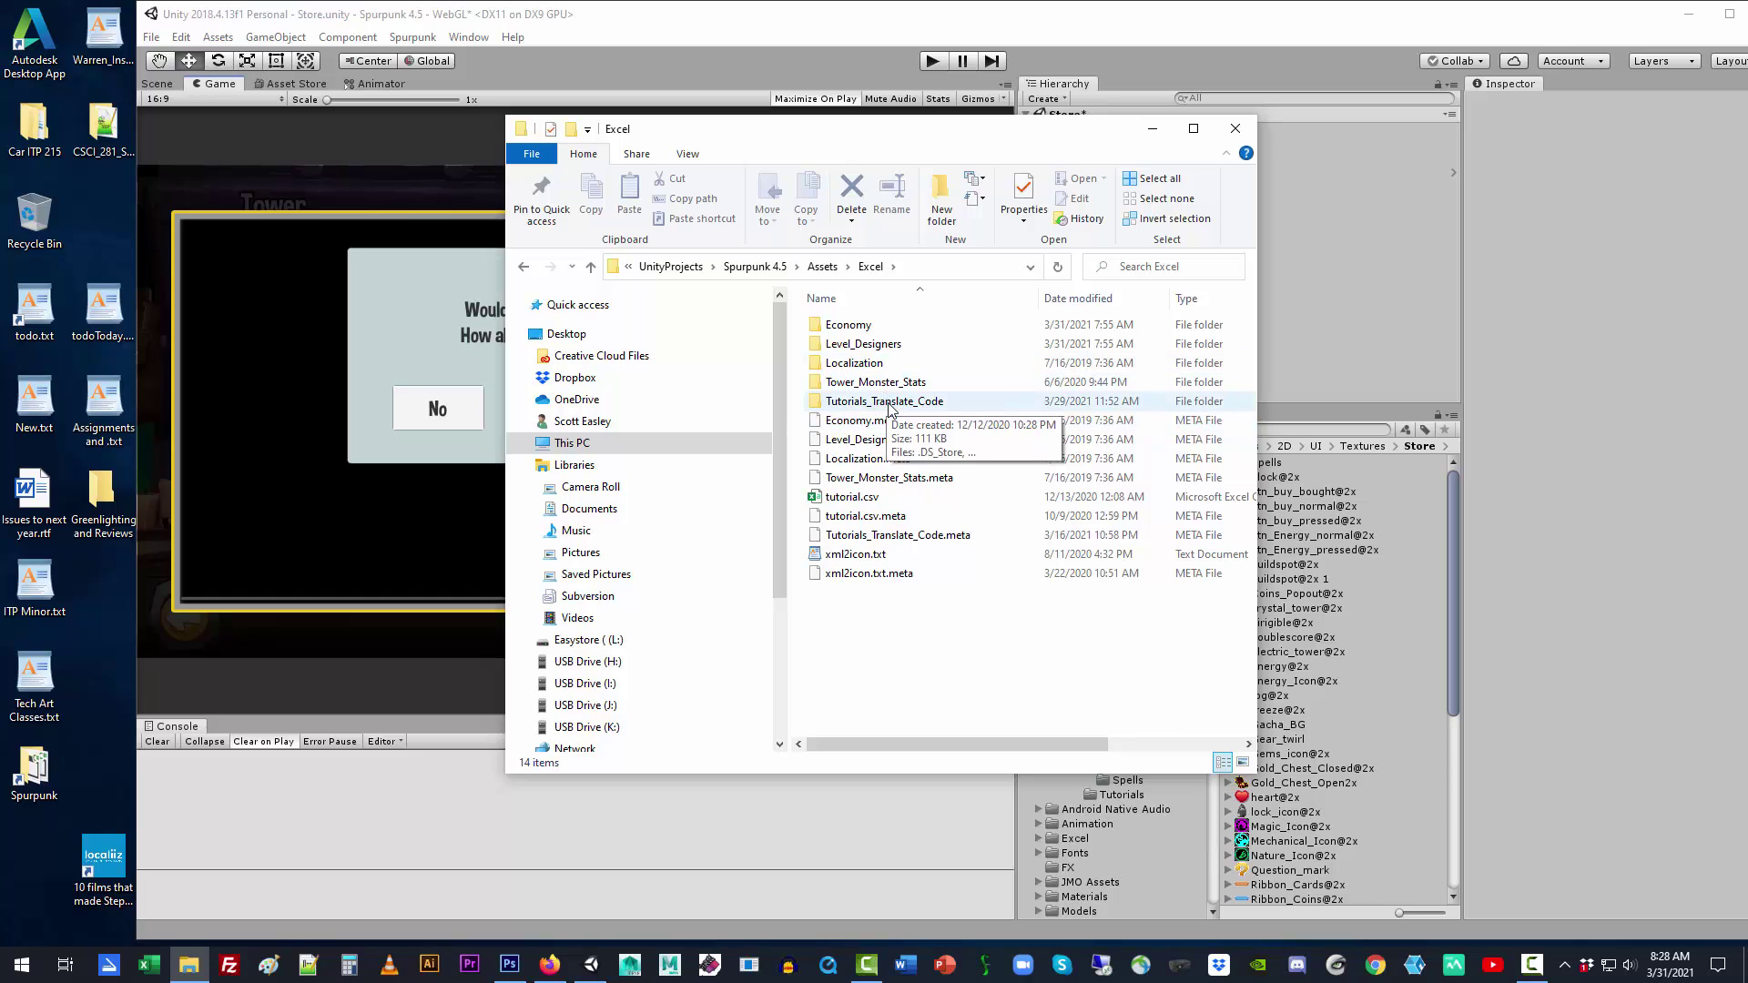
left_click(891, 344)
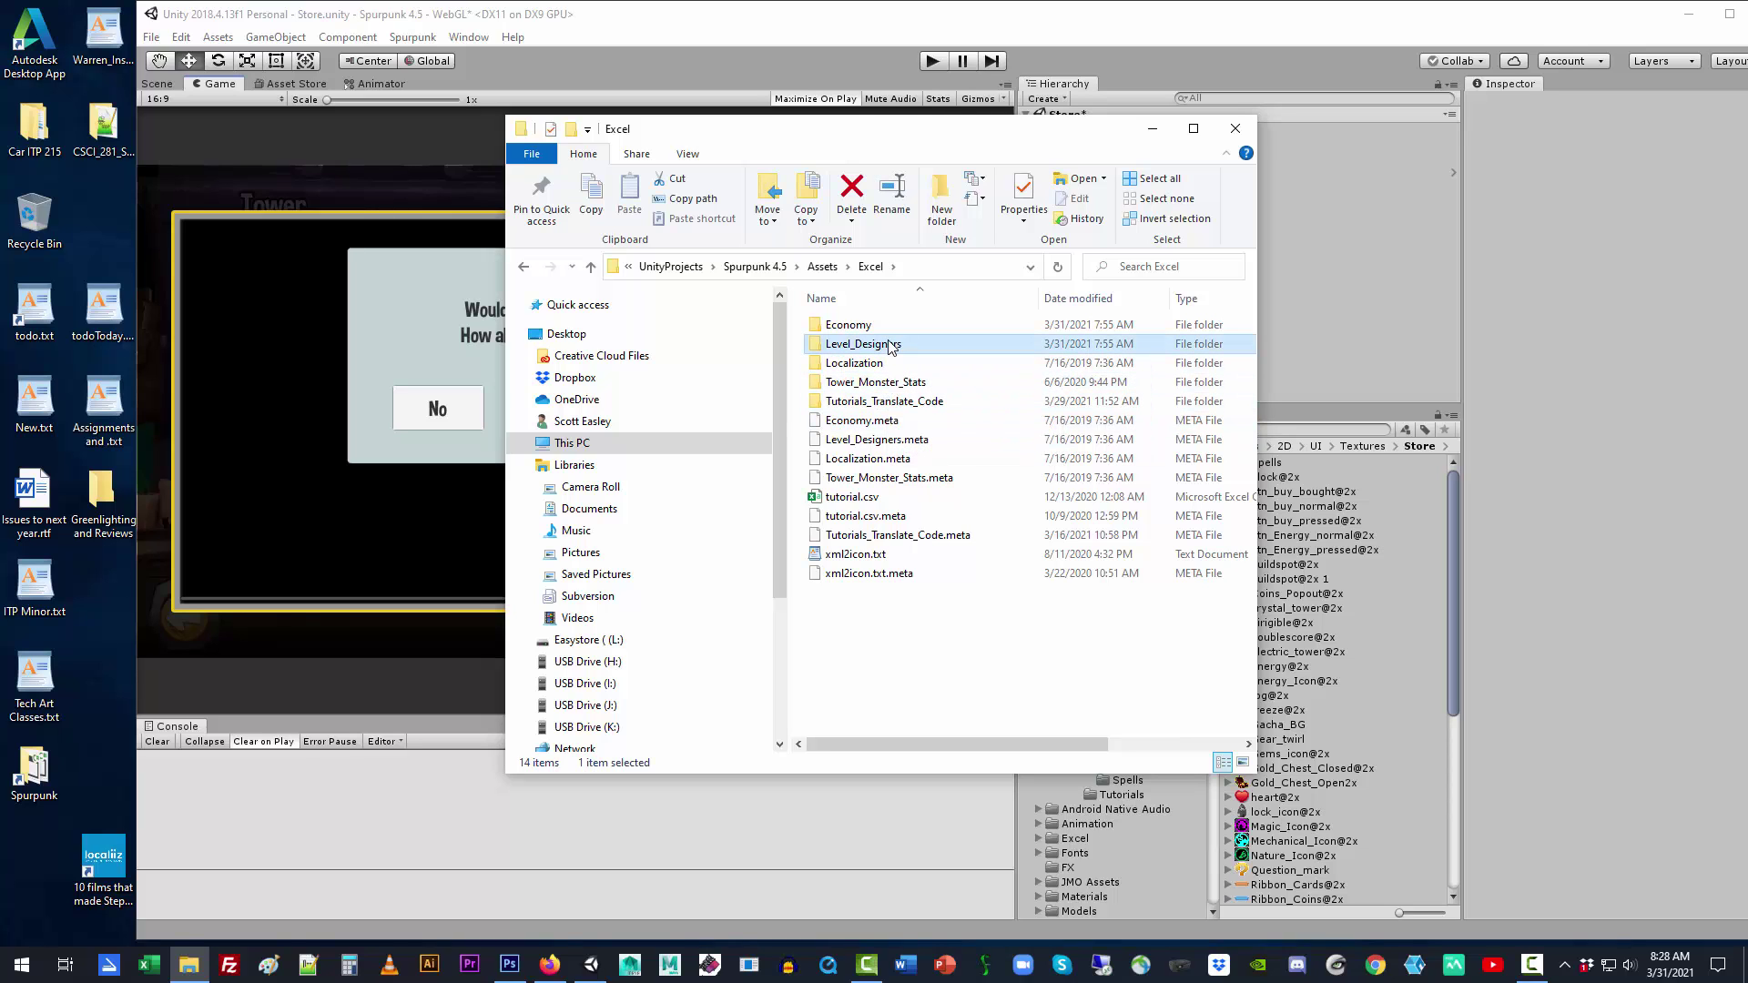
double_click(891, 344)
left_click(941, 543)
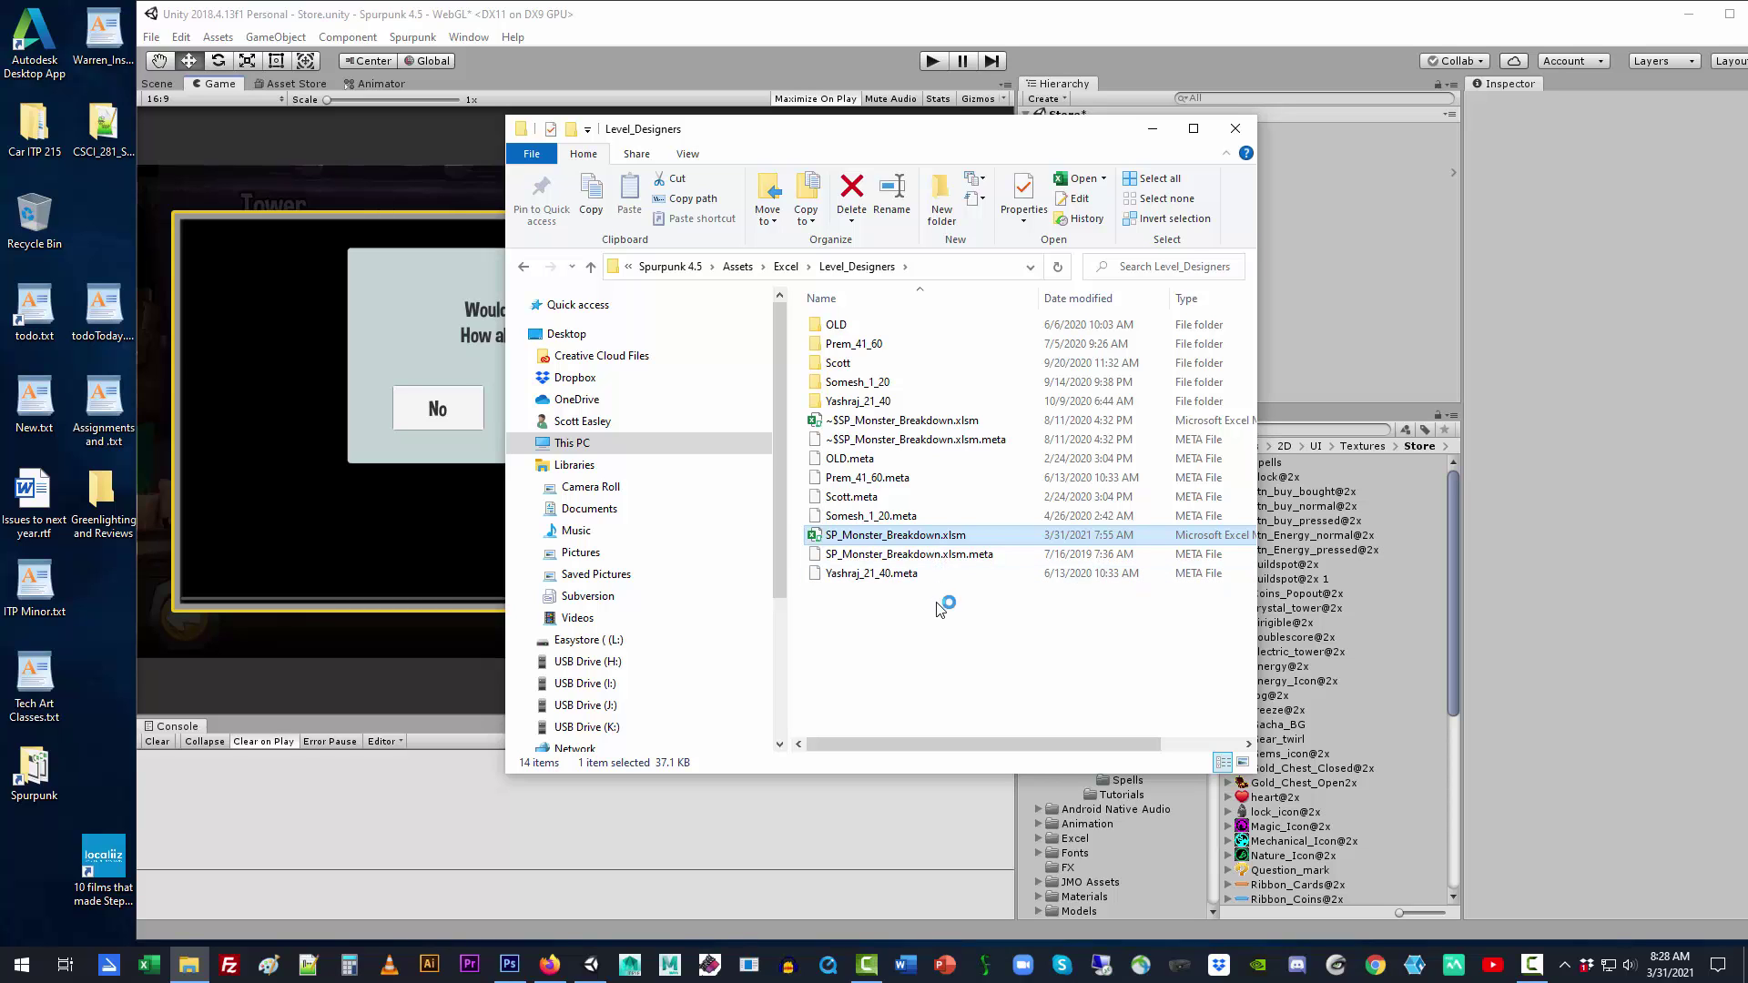
key("Return")
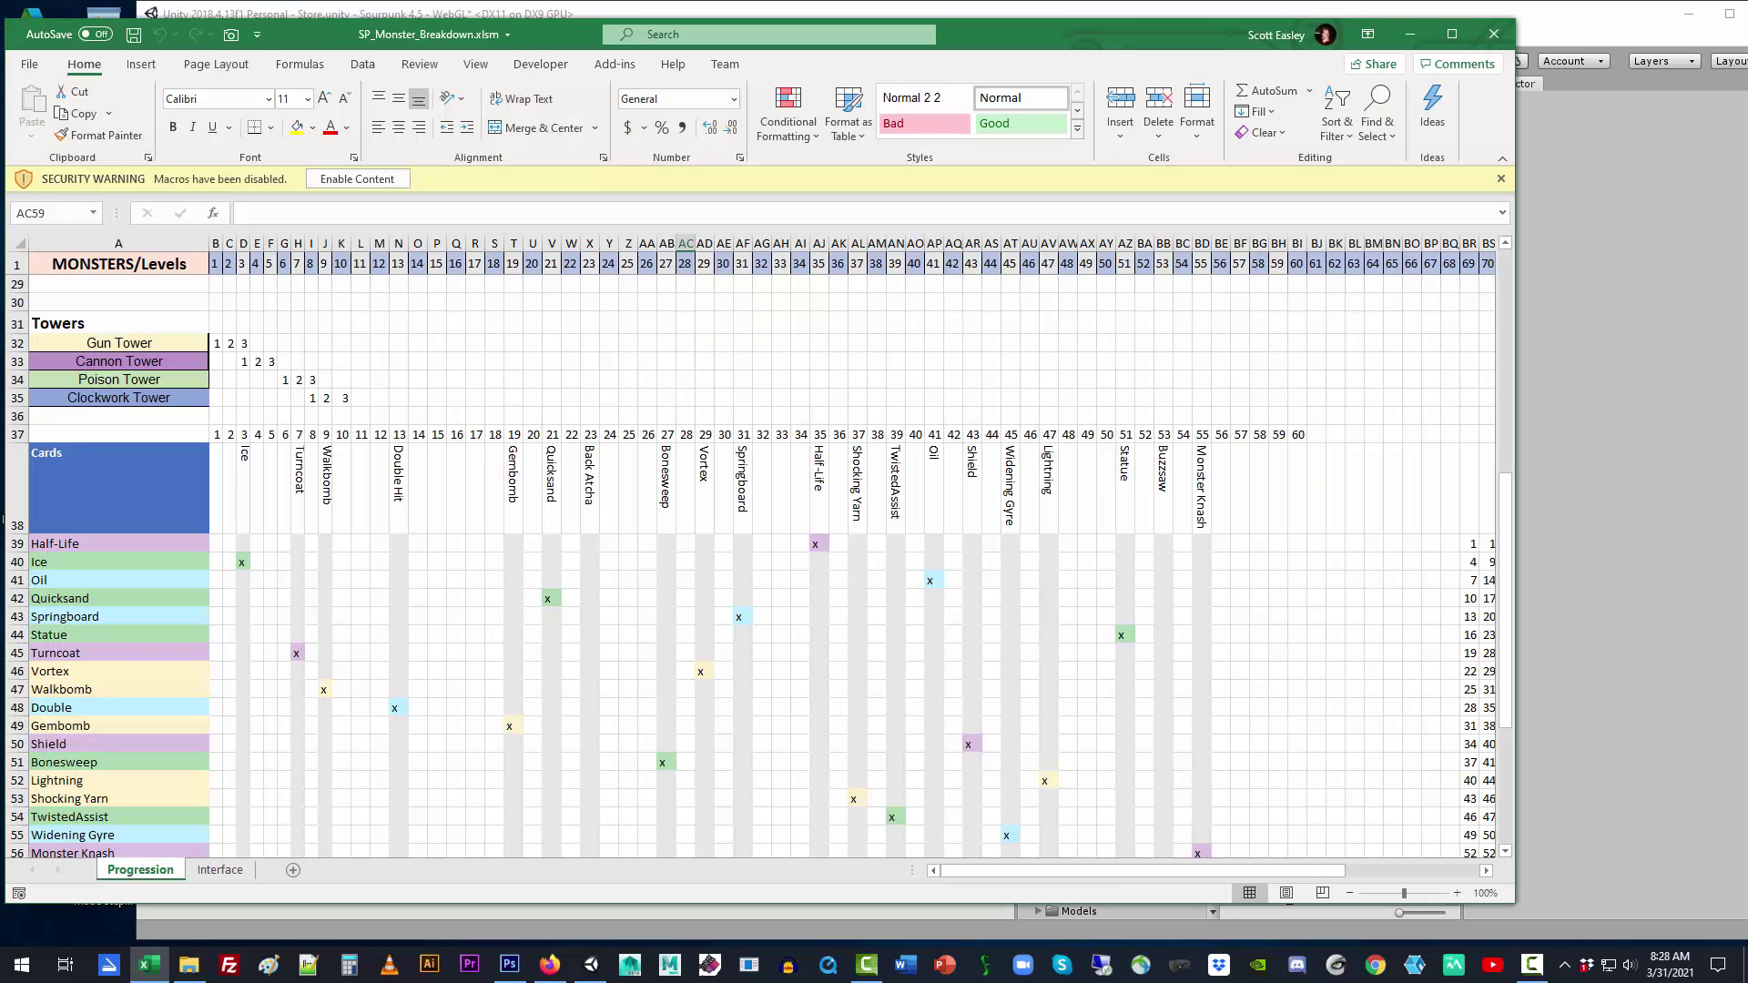
left_click(333, 179)
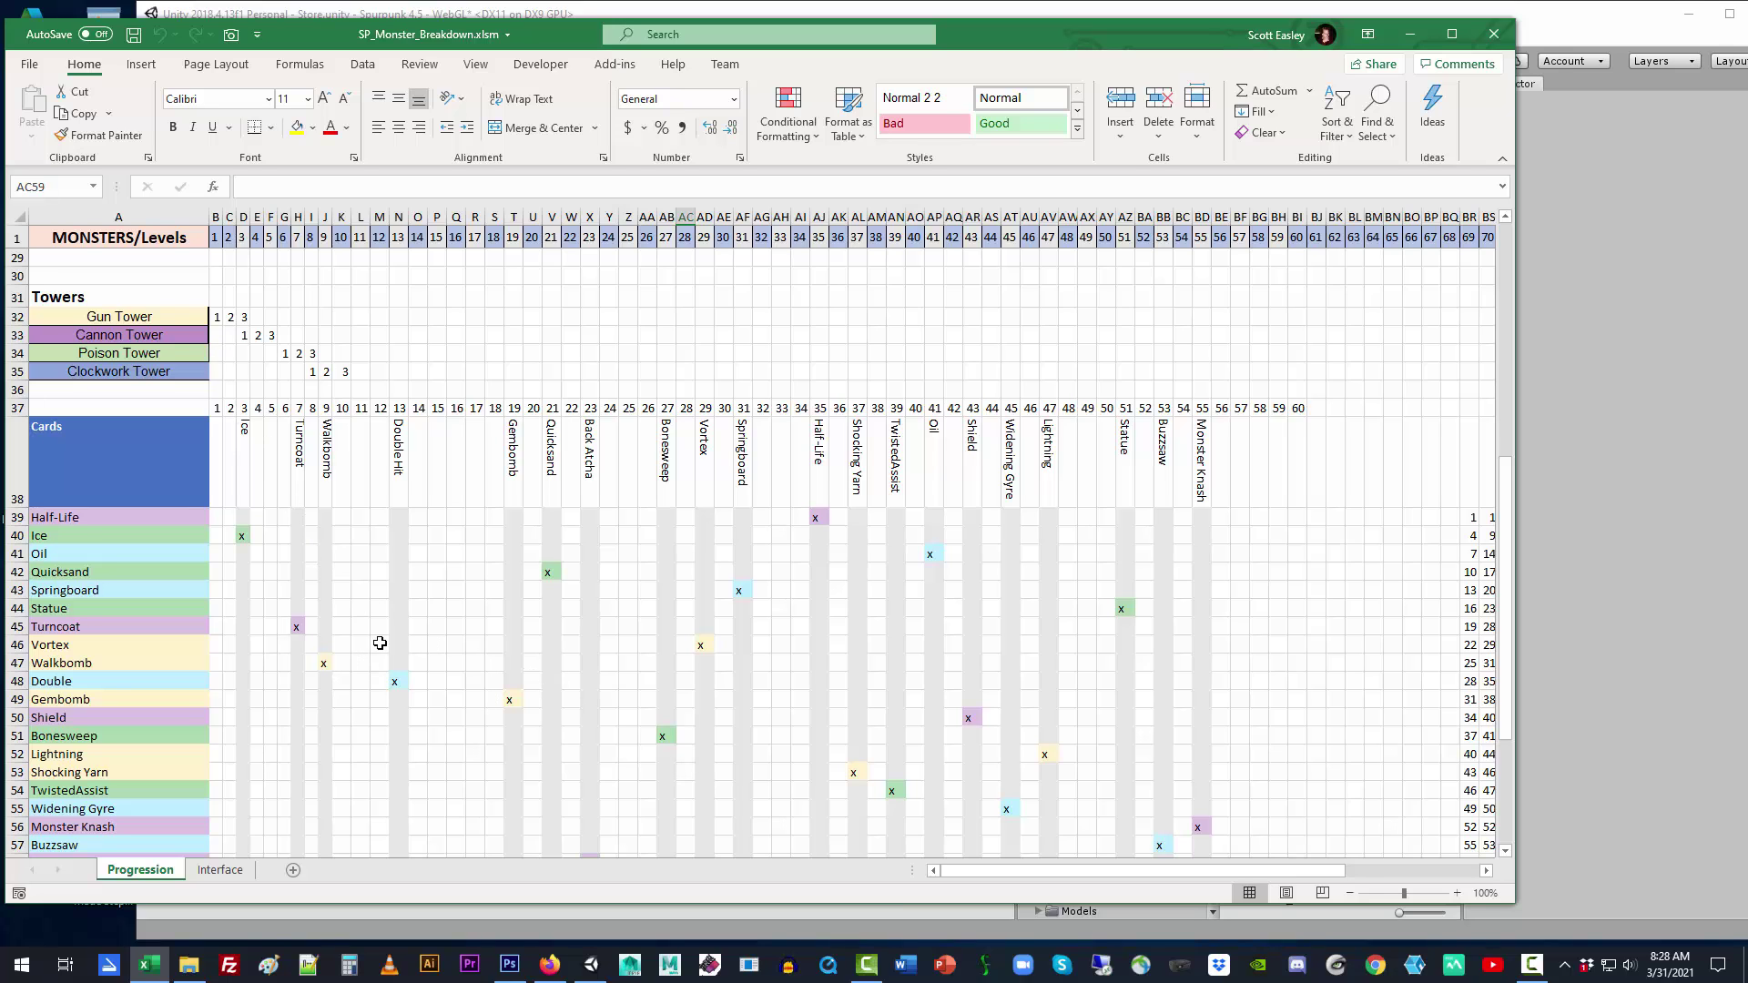
Examine the Progression sheet's release levels for monsters, towers, cards and spells, through to the Export Release Schedule control.
scroll(433, 601, "down", 5)
scroll(435, 603, "down", 2)
scroll(436, 603, "up", 16)
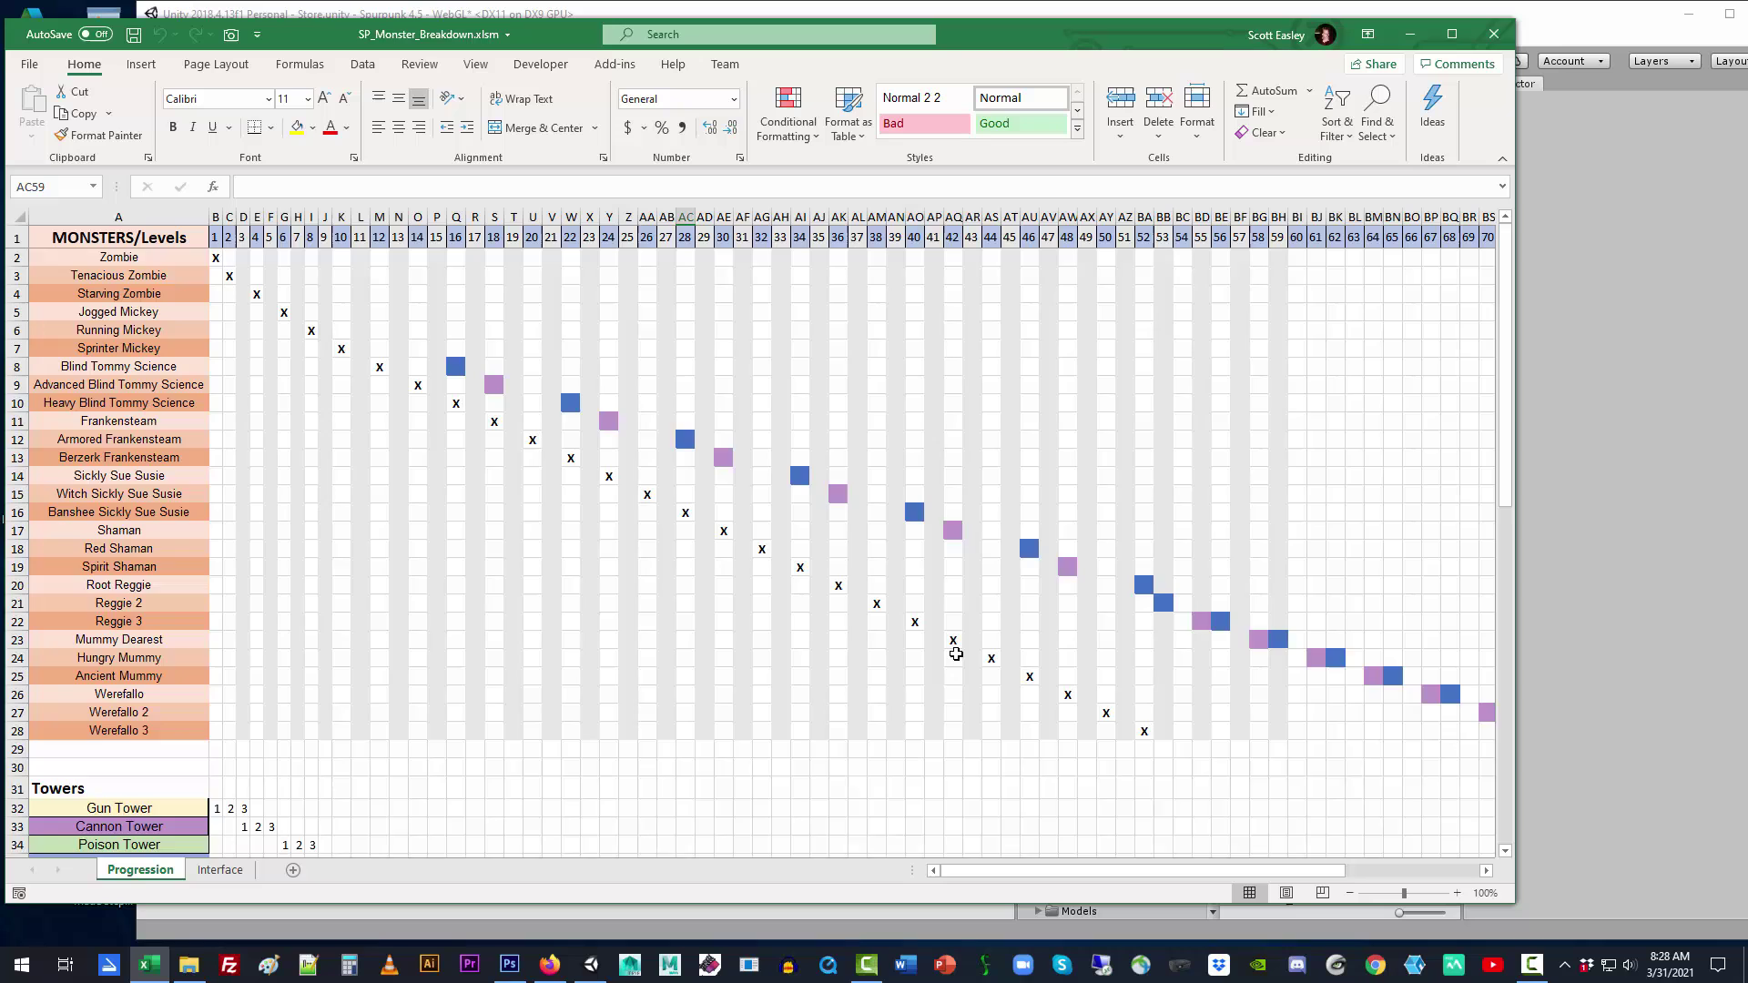
scroll(956, 654, "down", 12)
scroll(956, 653, "down", 6)
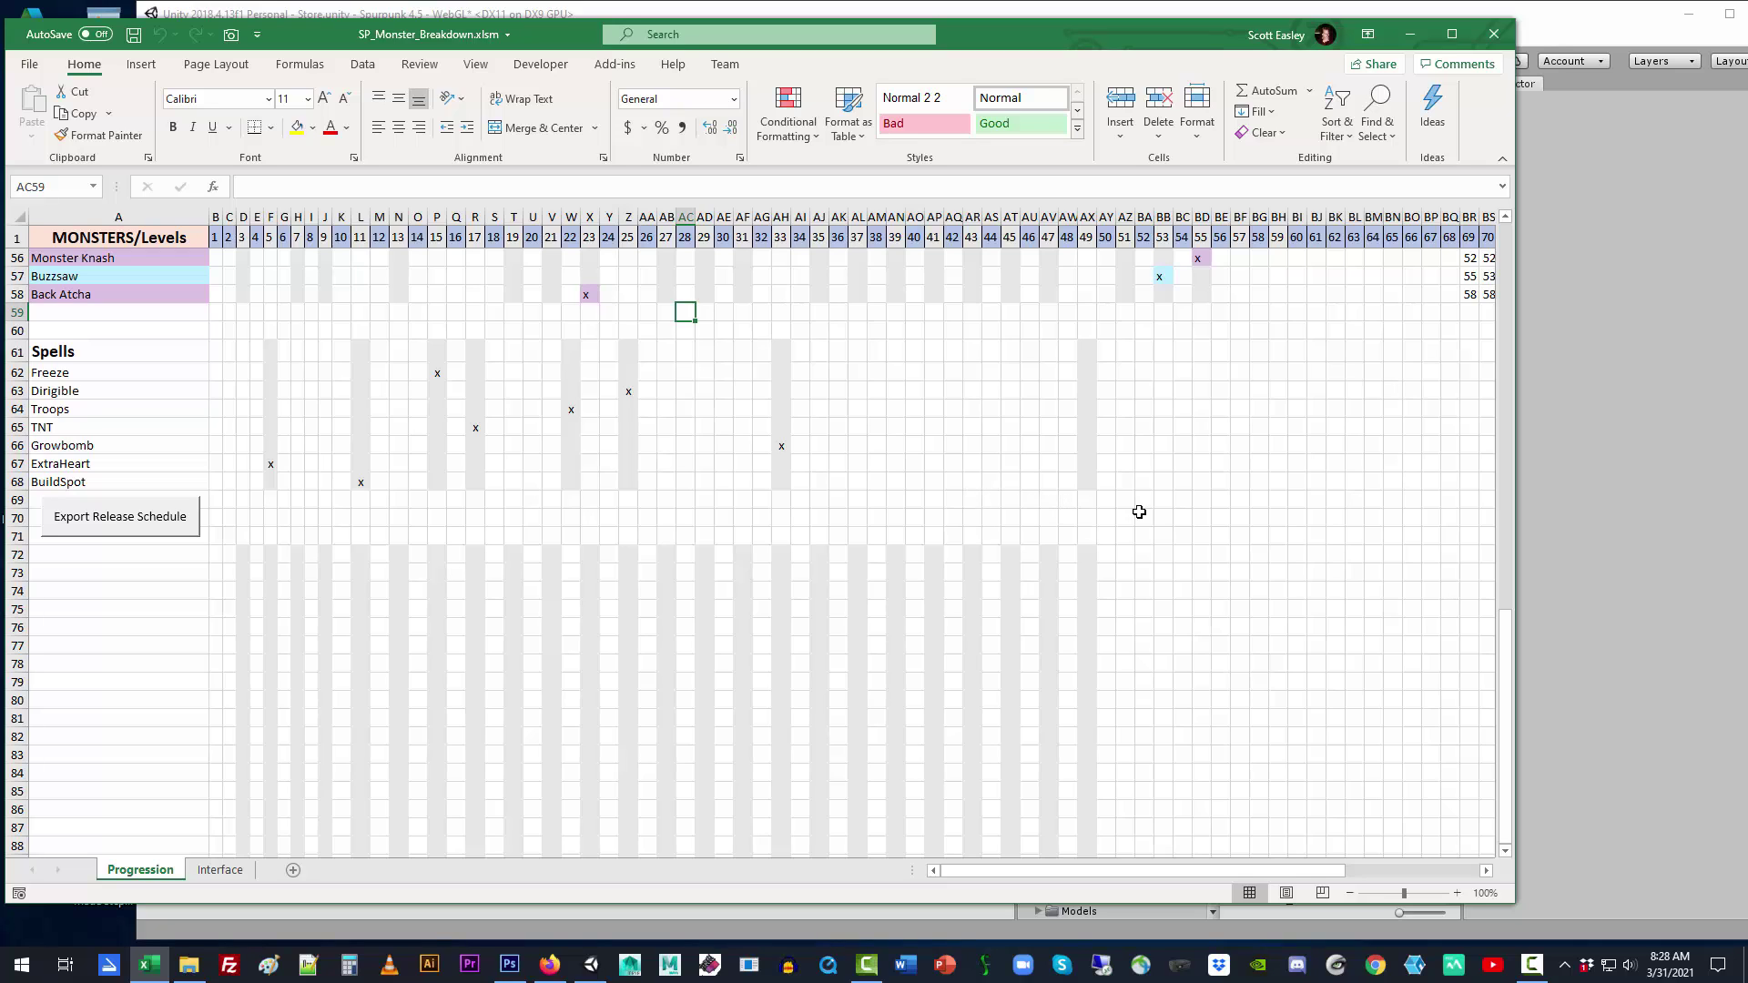
Switch to Unity, run the game, and go from the shop to the map page showing levels 41 to 50.
left_click(1556, 541)
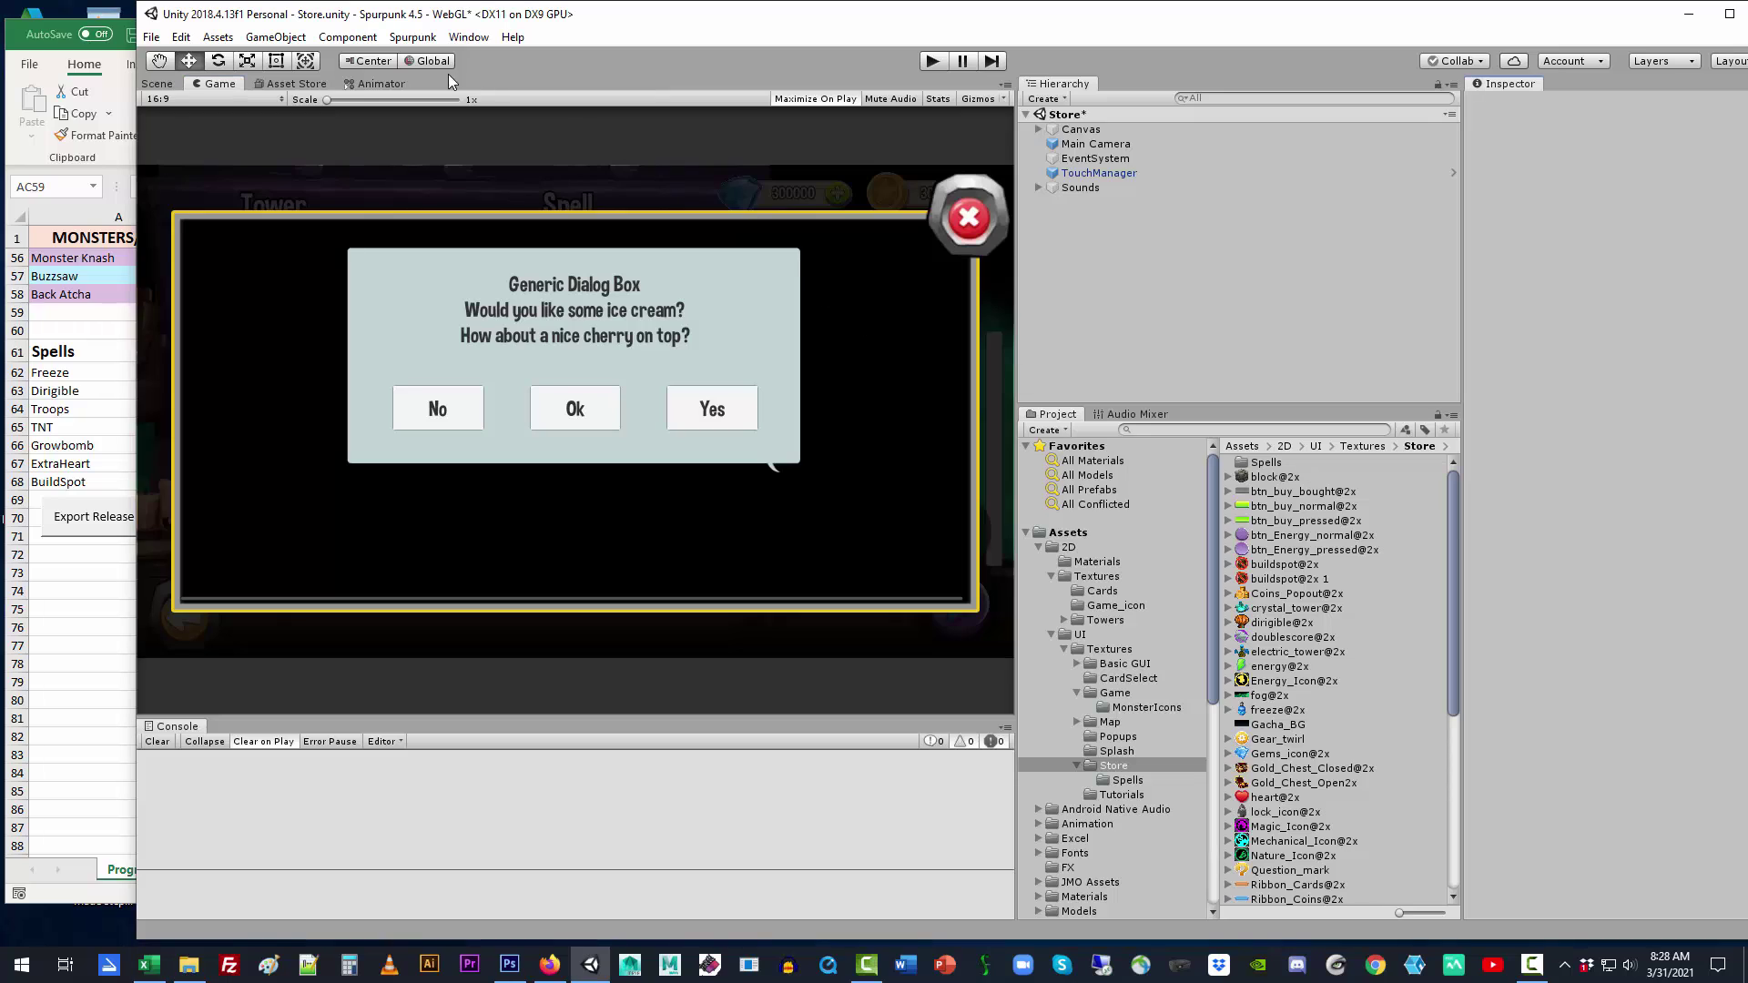
left_click(932, 63)
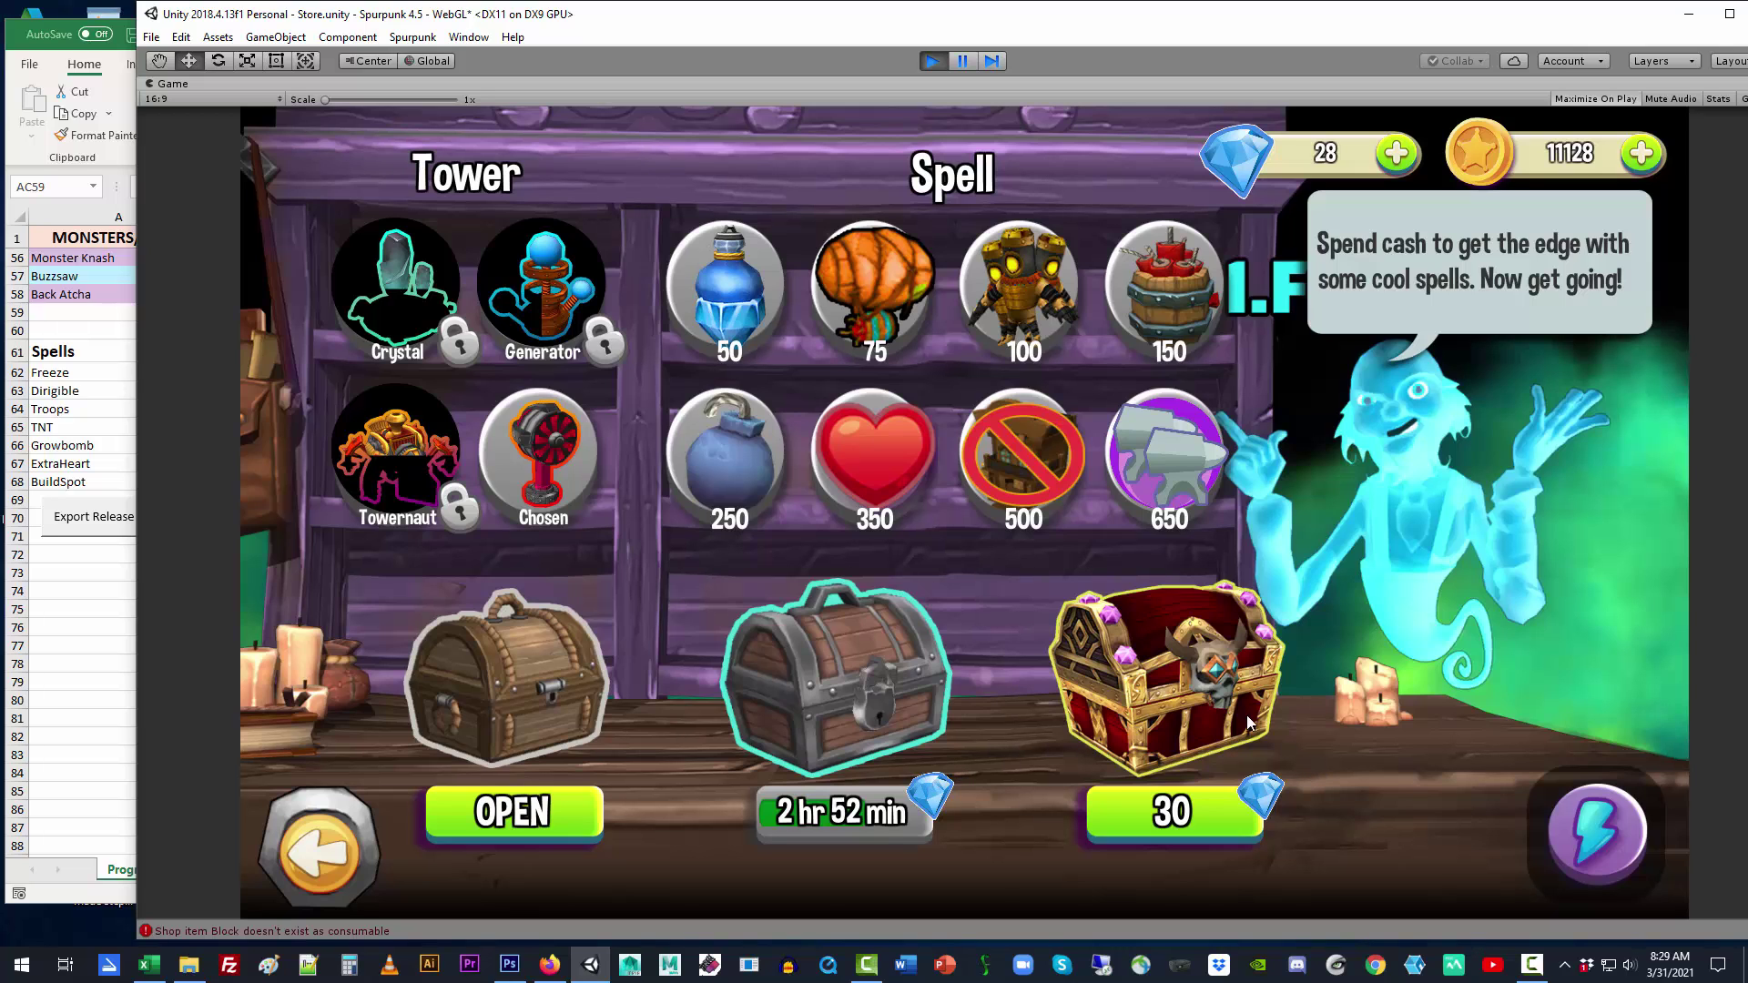
key("Escape")
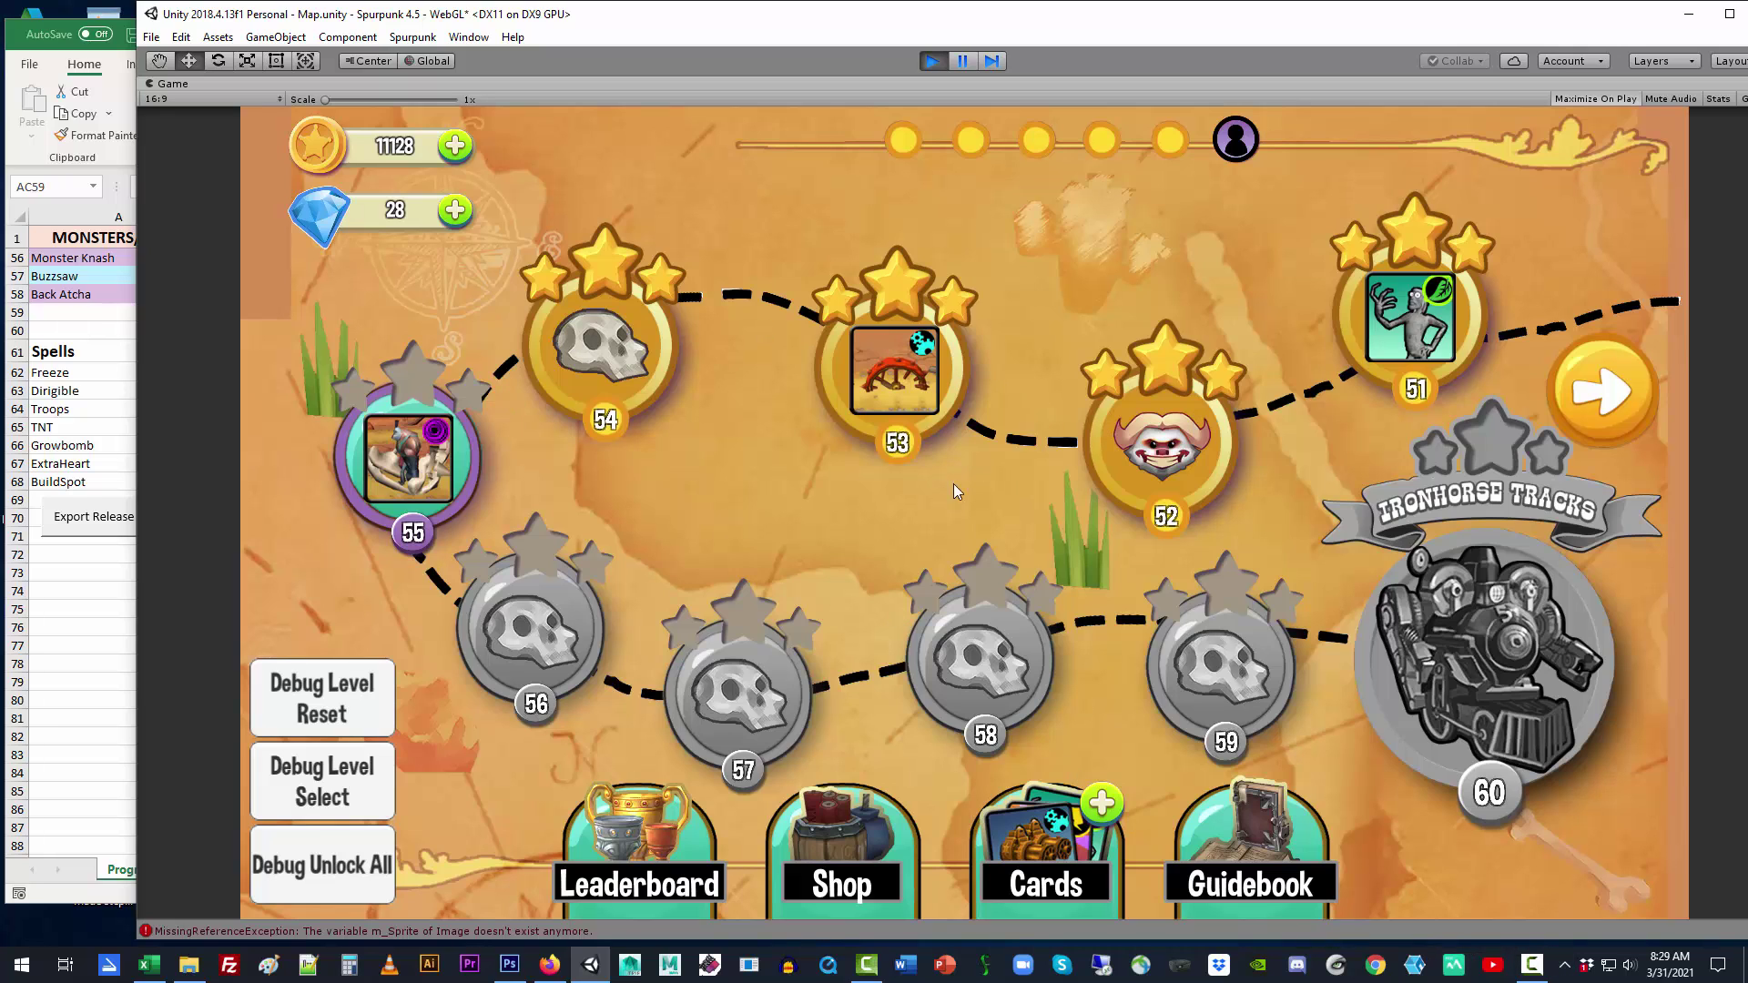
key("alt+Tab")
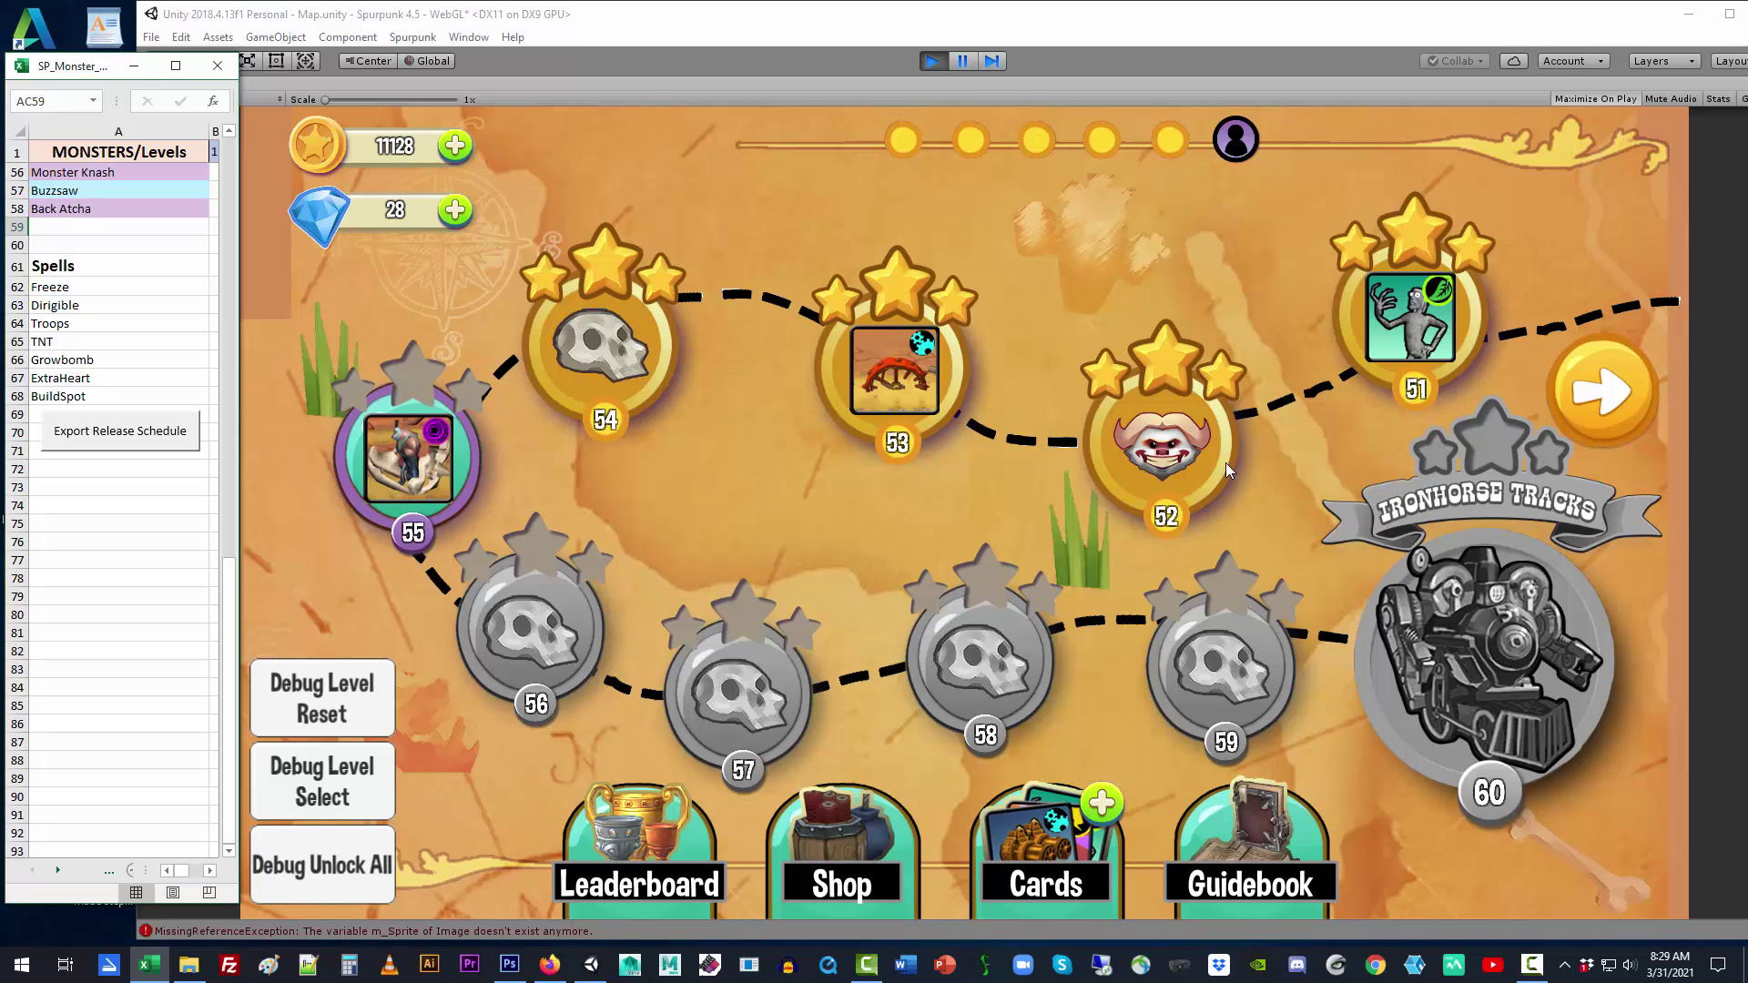
left_click(1602, 390)
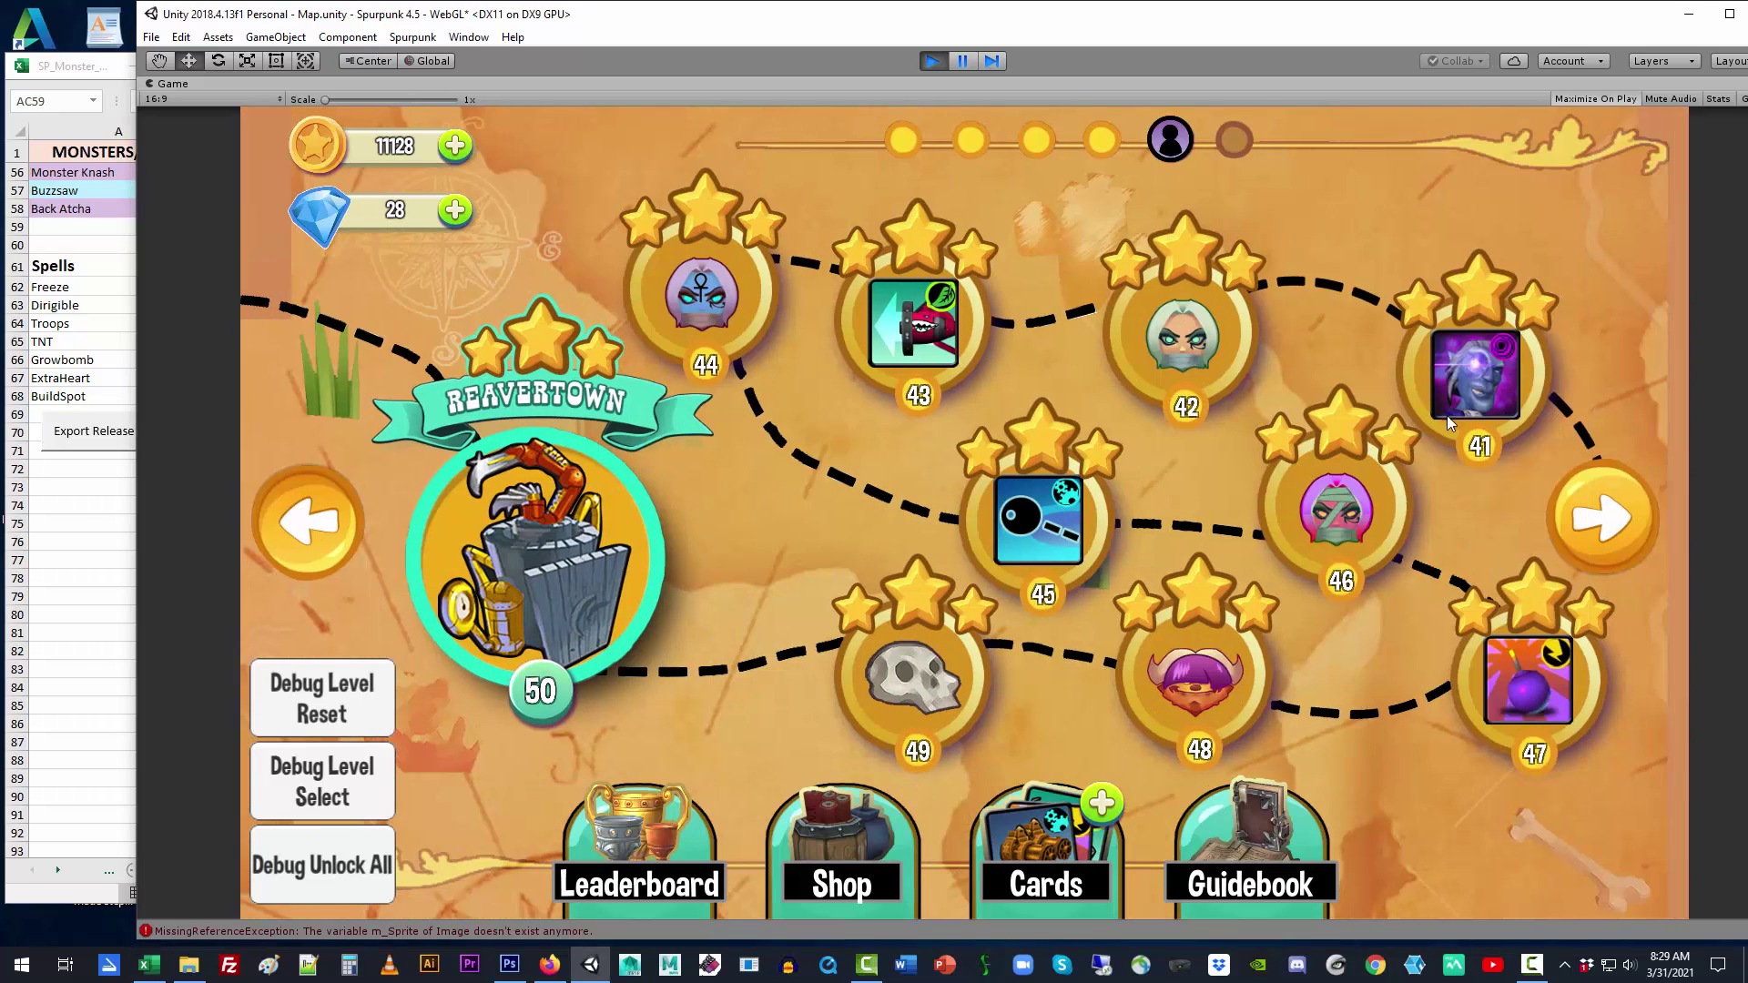
Open Spurpunk's SetMapIcon tool, shorten its window, and place it over the map near the coin and gem counters.
left_click(109, 572)
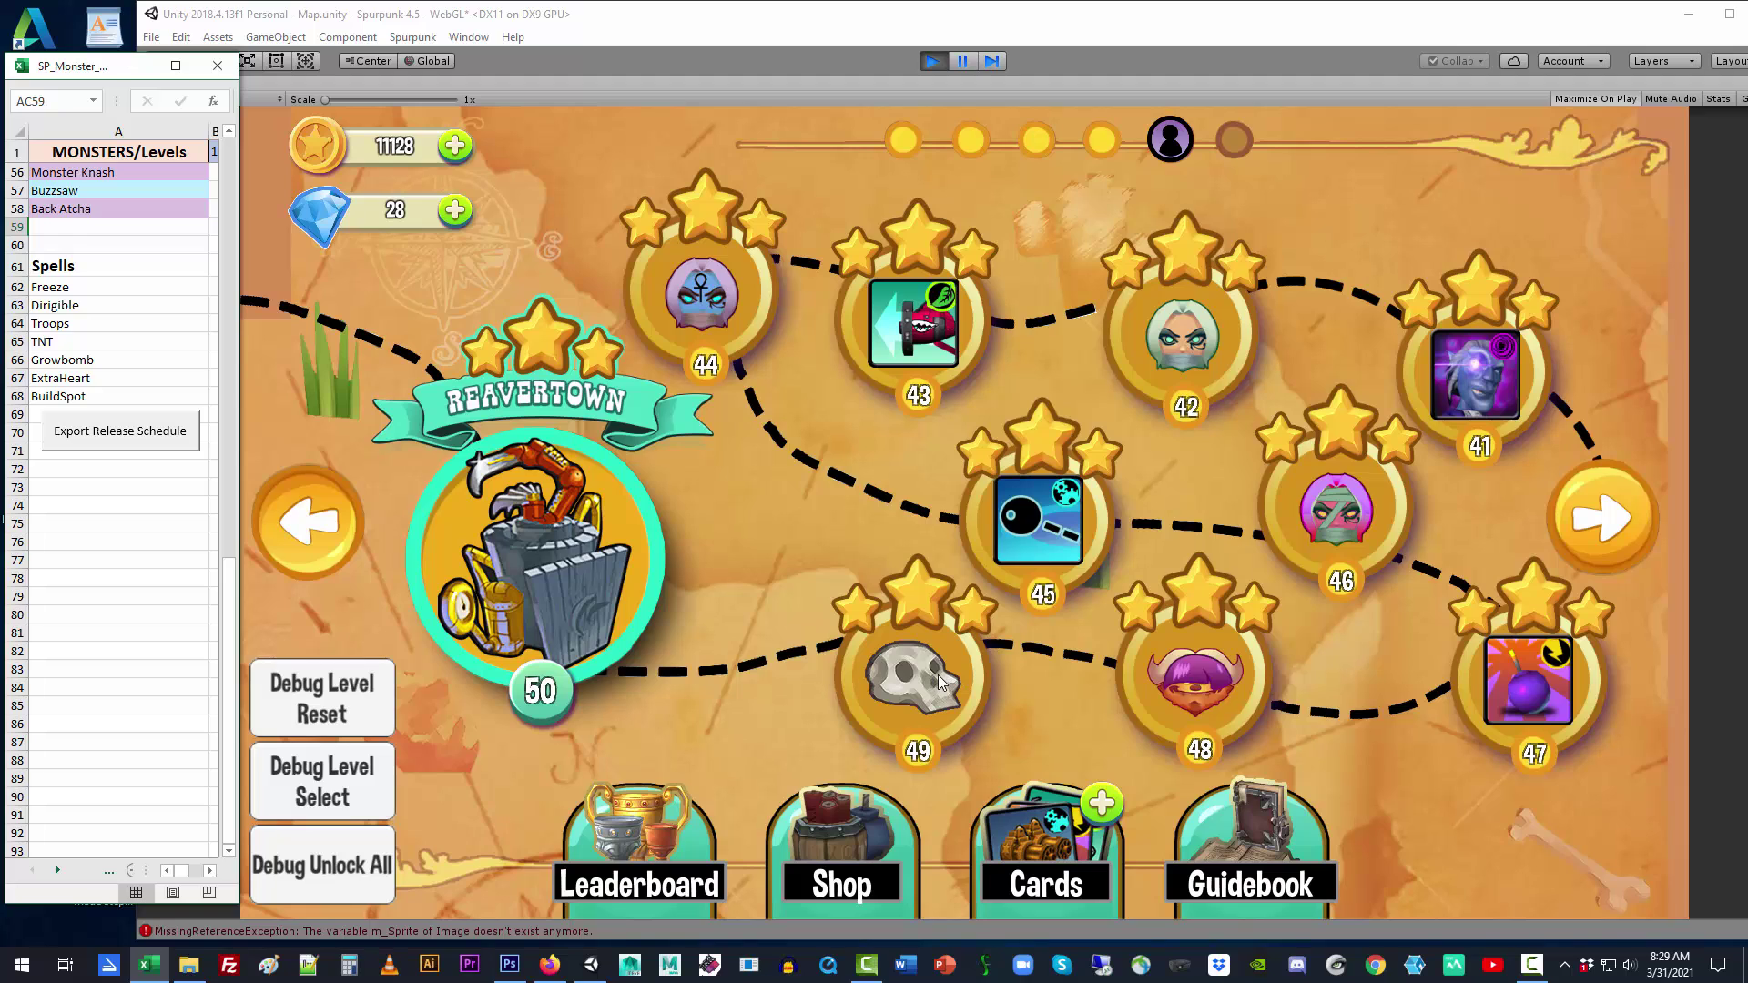
left_click(594, 30)
left_click(413, 36)
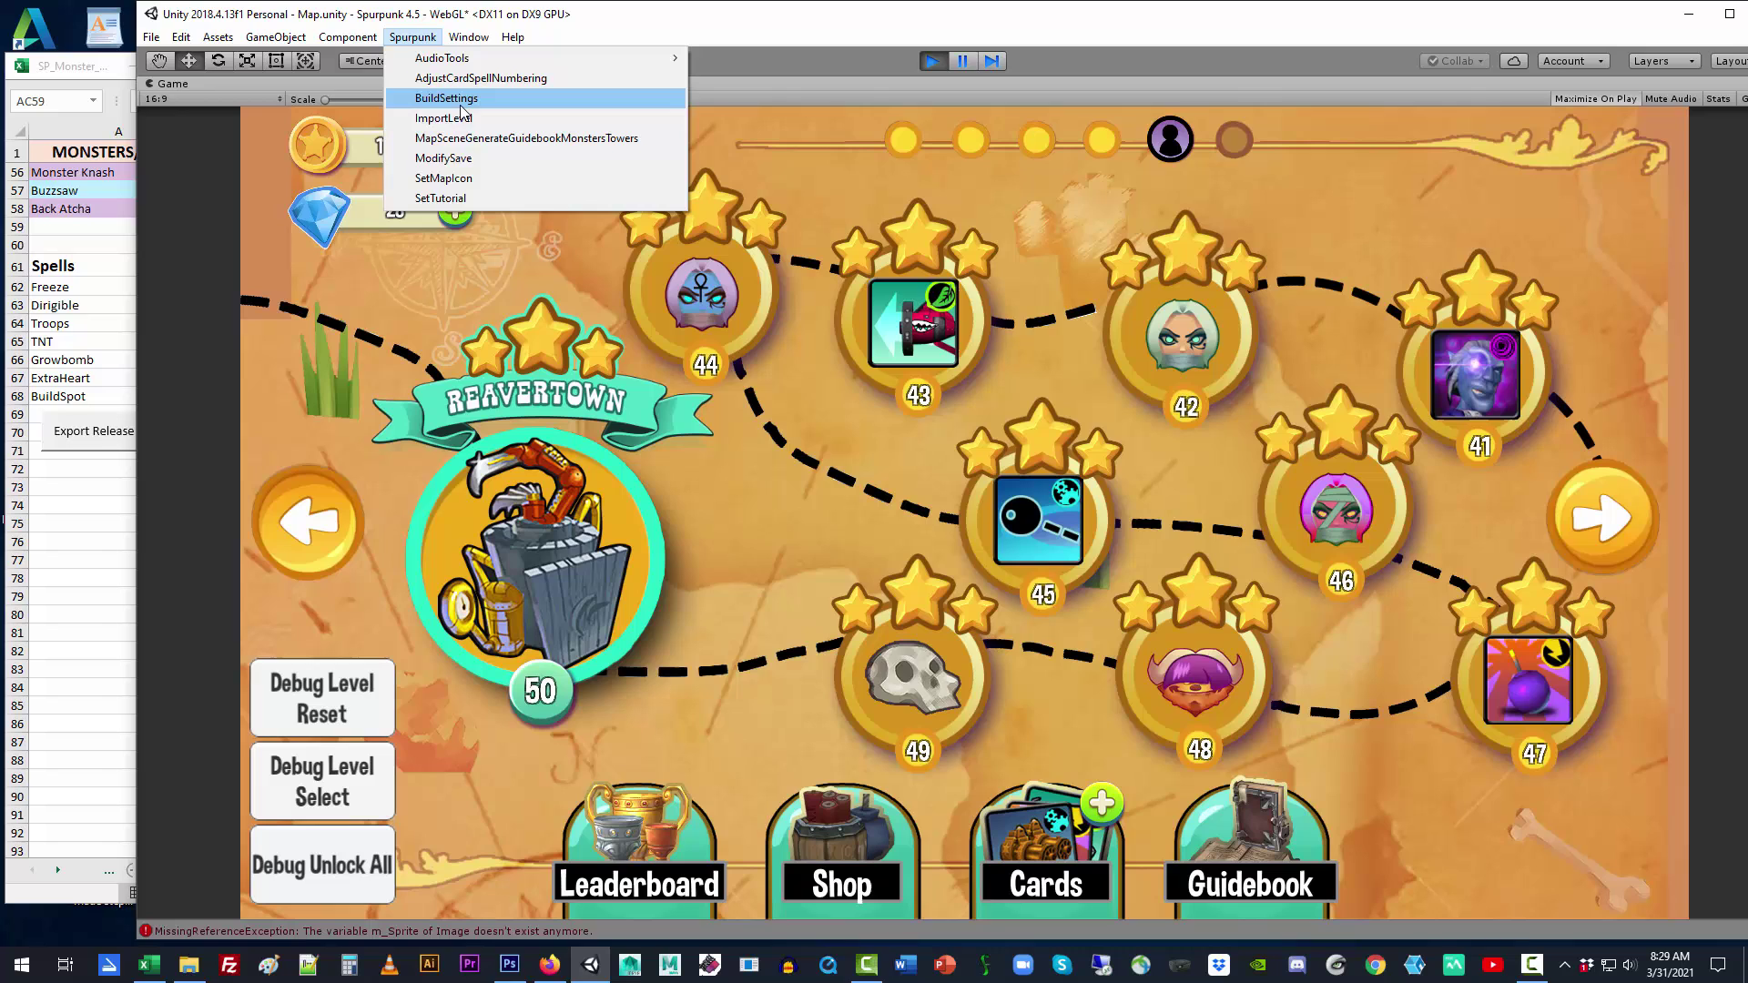
left_click(504, 179)
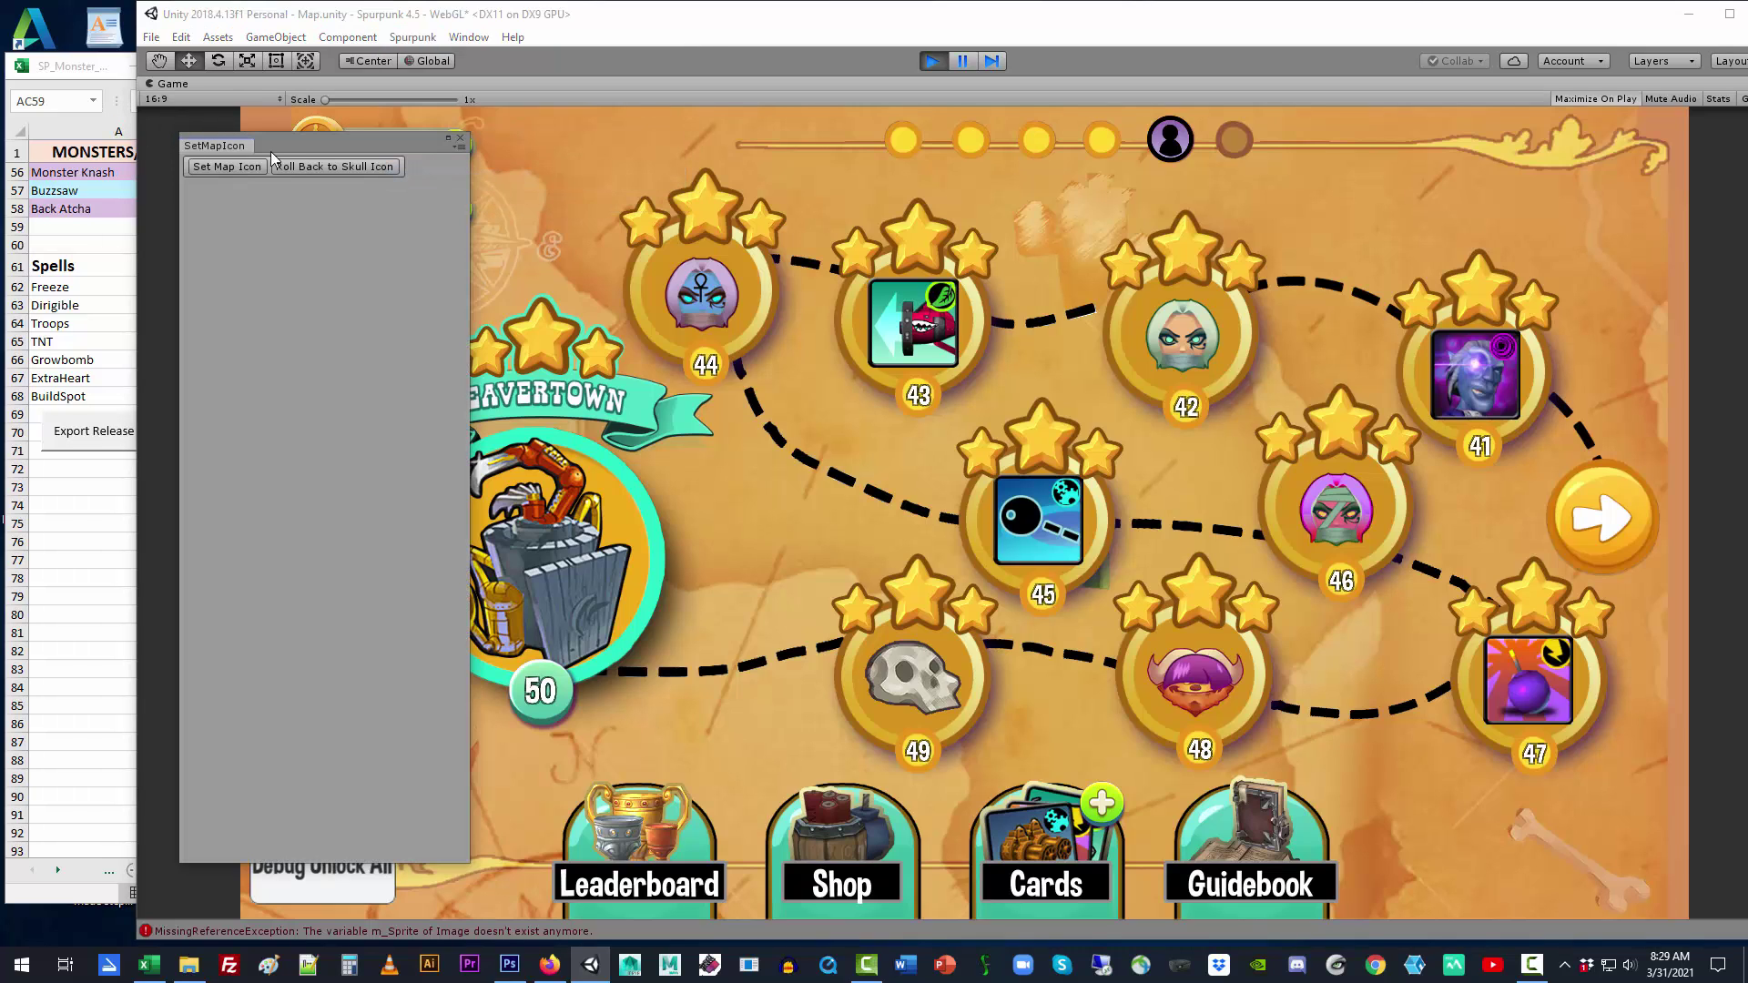
left_click_drag(328, 144, 661, 146)
left_click(88, 74)
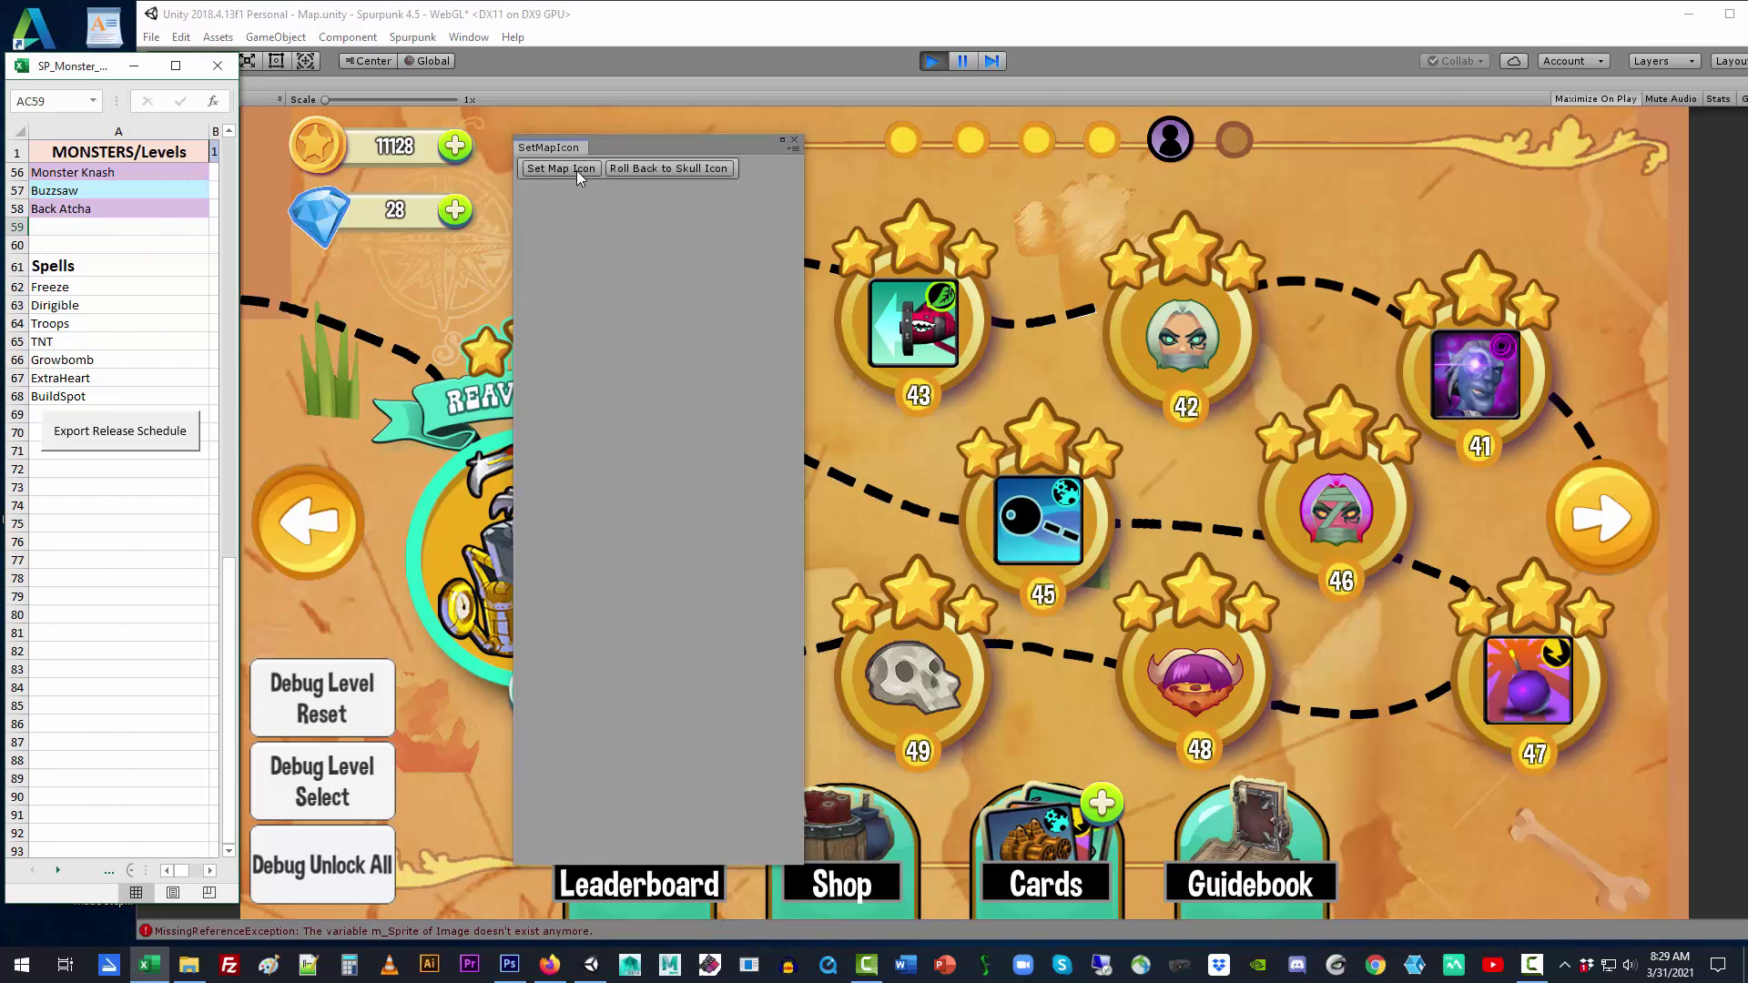
left_click_drag(615, 146, 641, 258)
left_click_drag(636, 333, 667, 159)
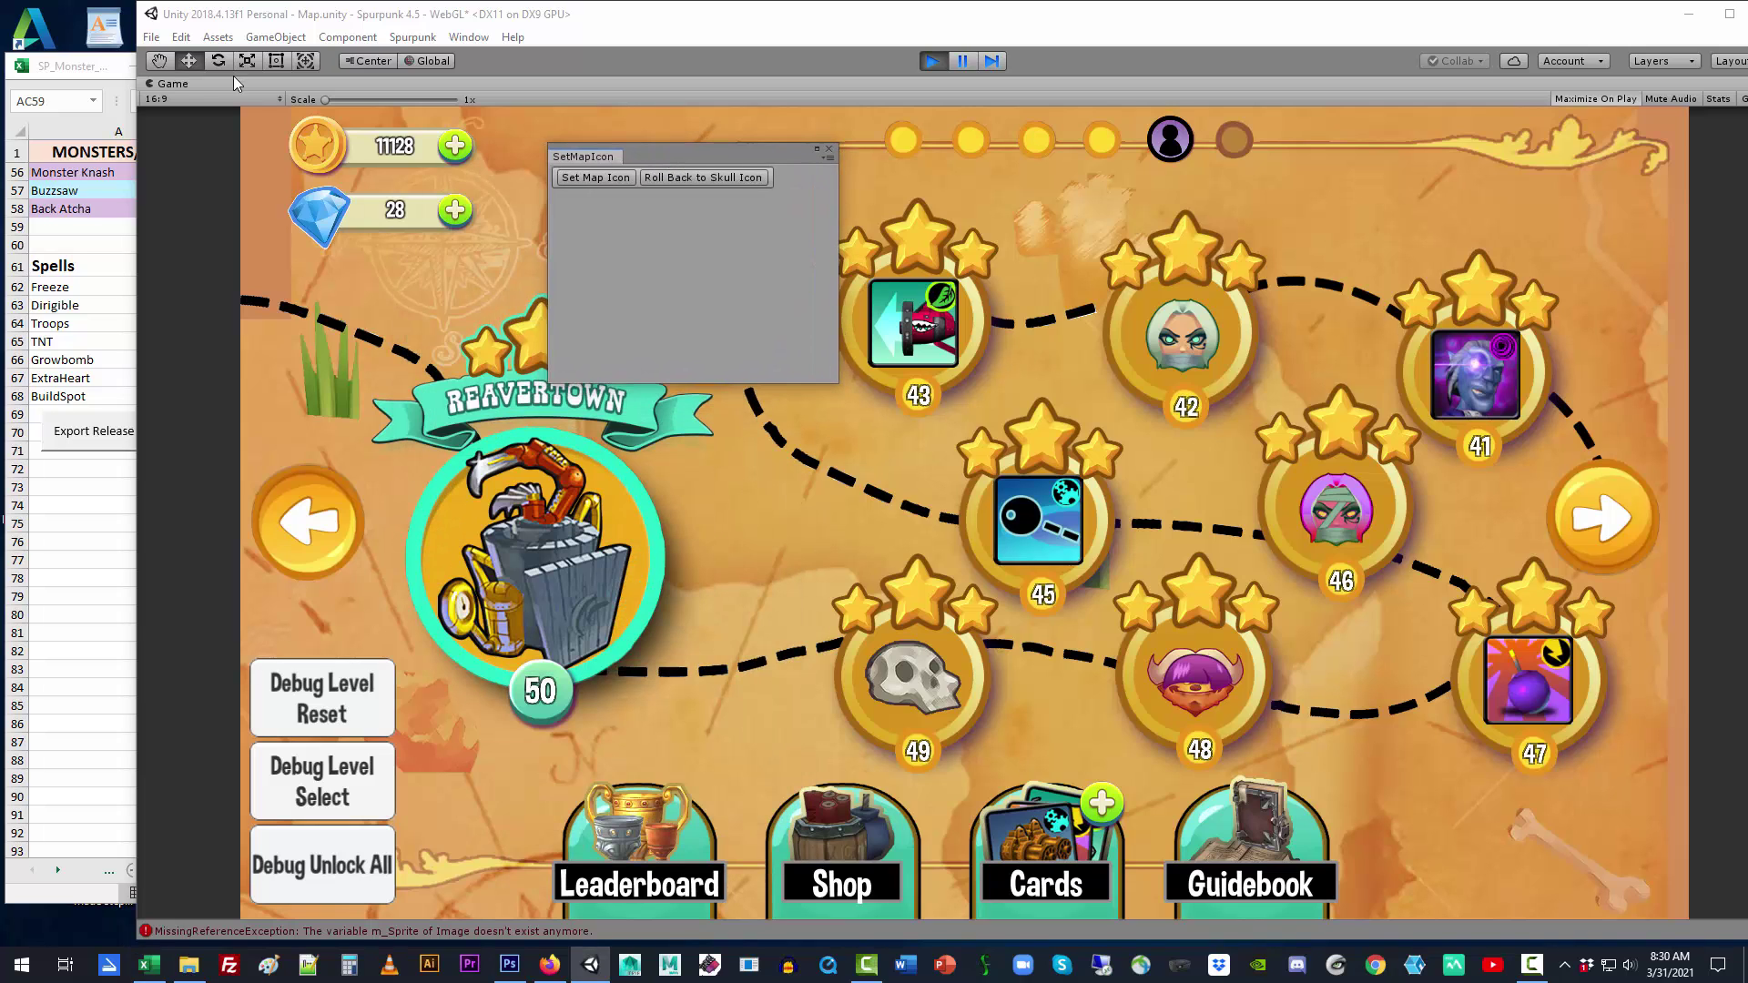
Run Set Map Icon to update the level map's icons to the new card and monster order.
key("alt+Tab")
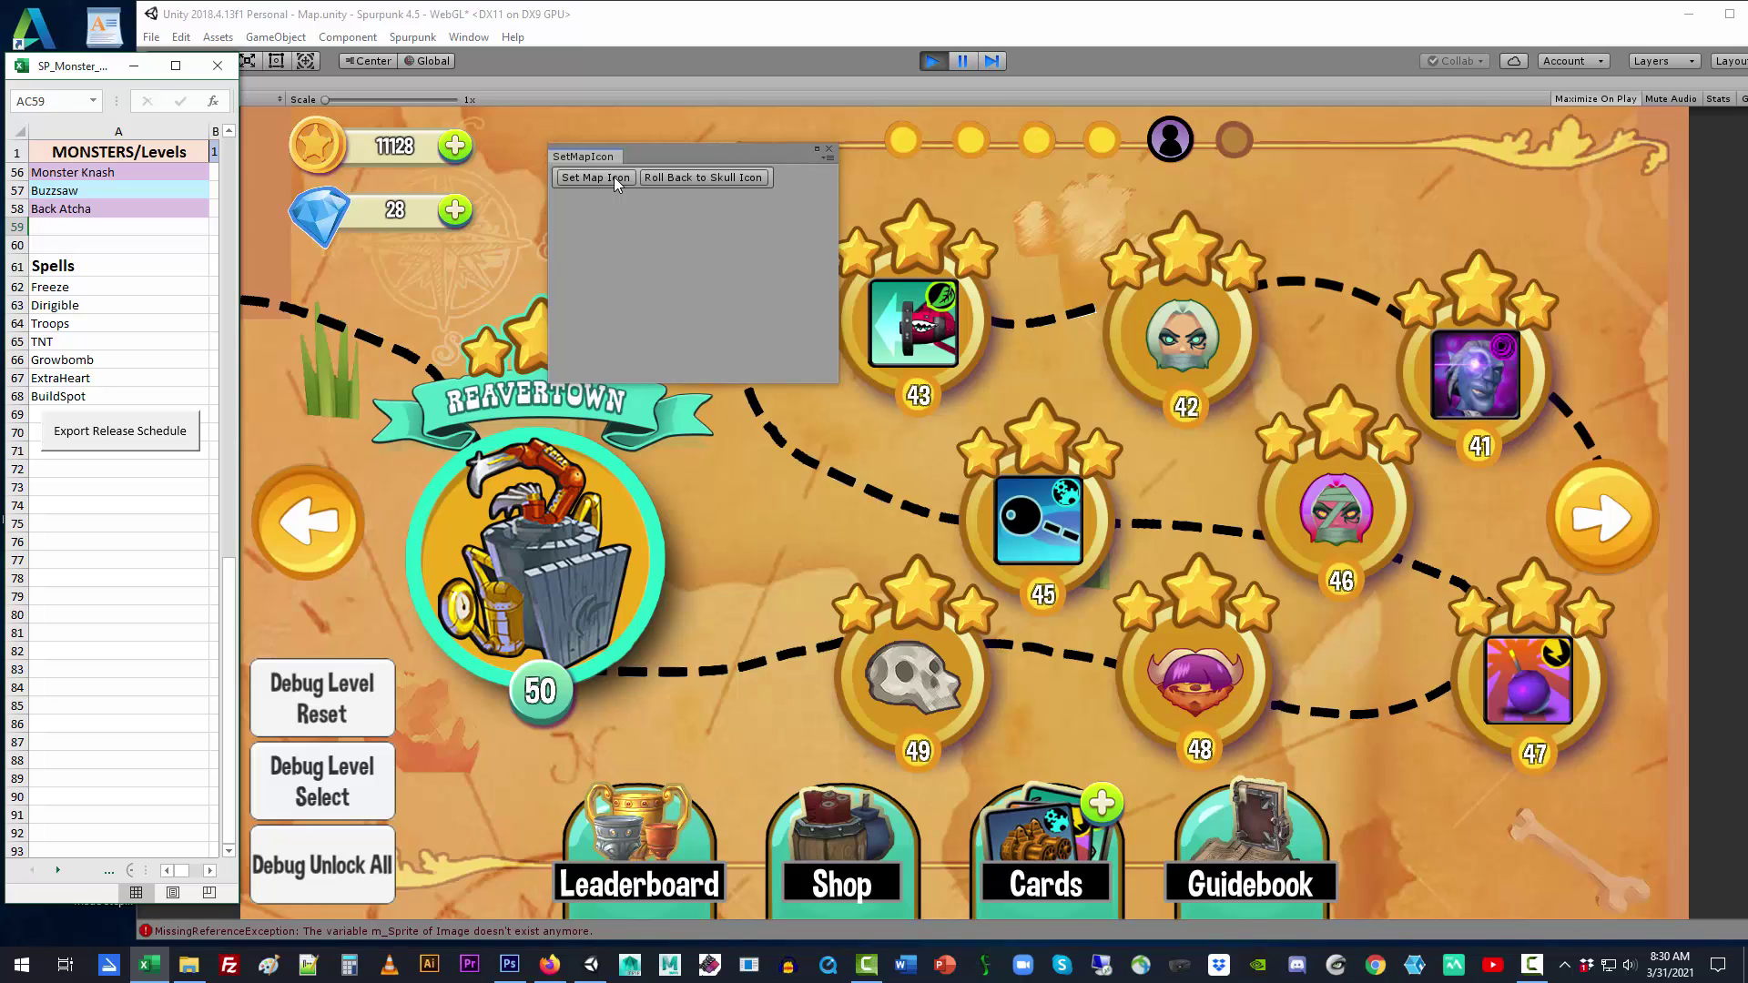
left_click(689, 176)
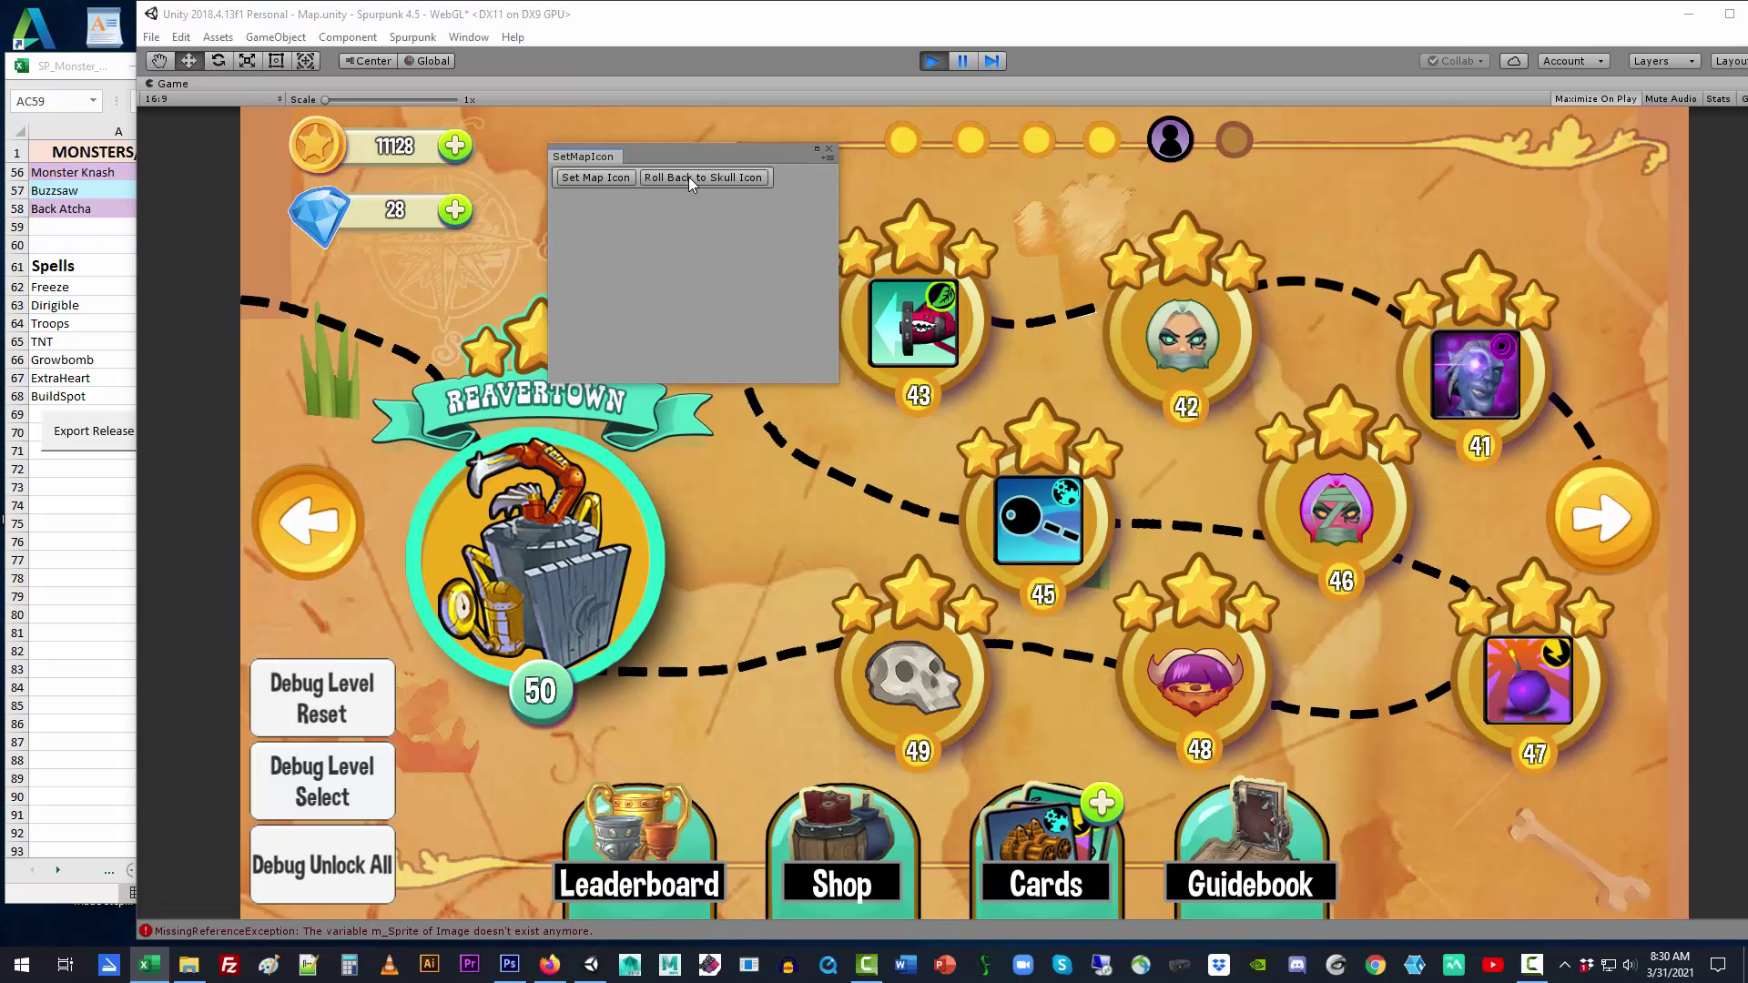
left_click(601, 176)
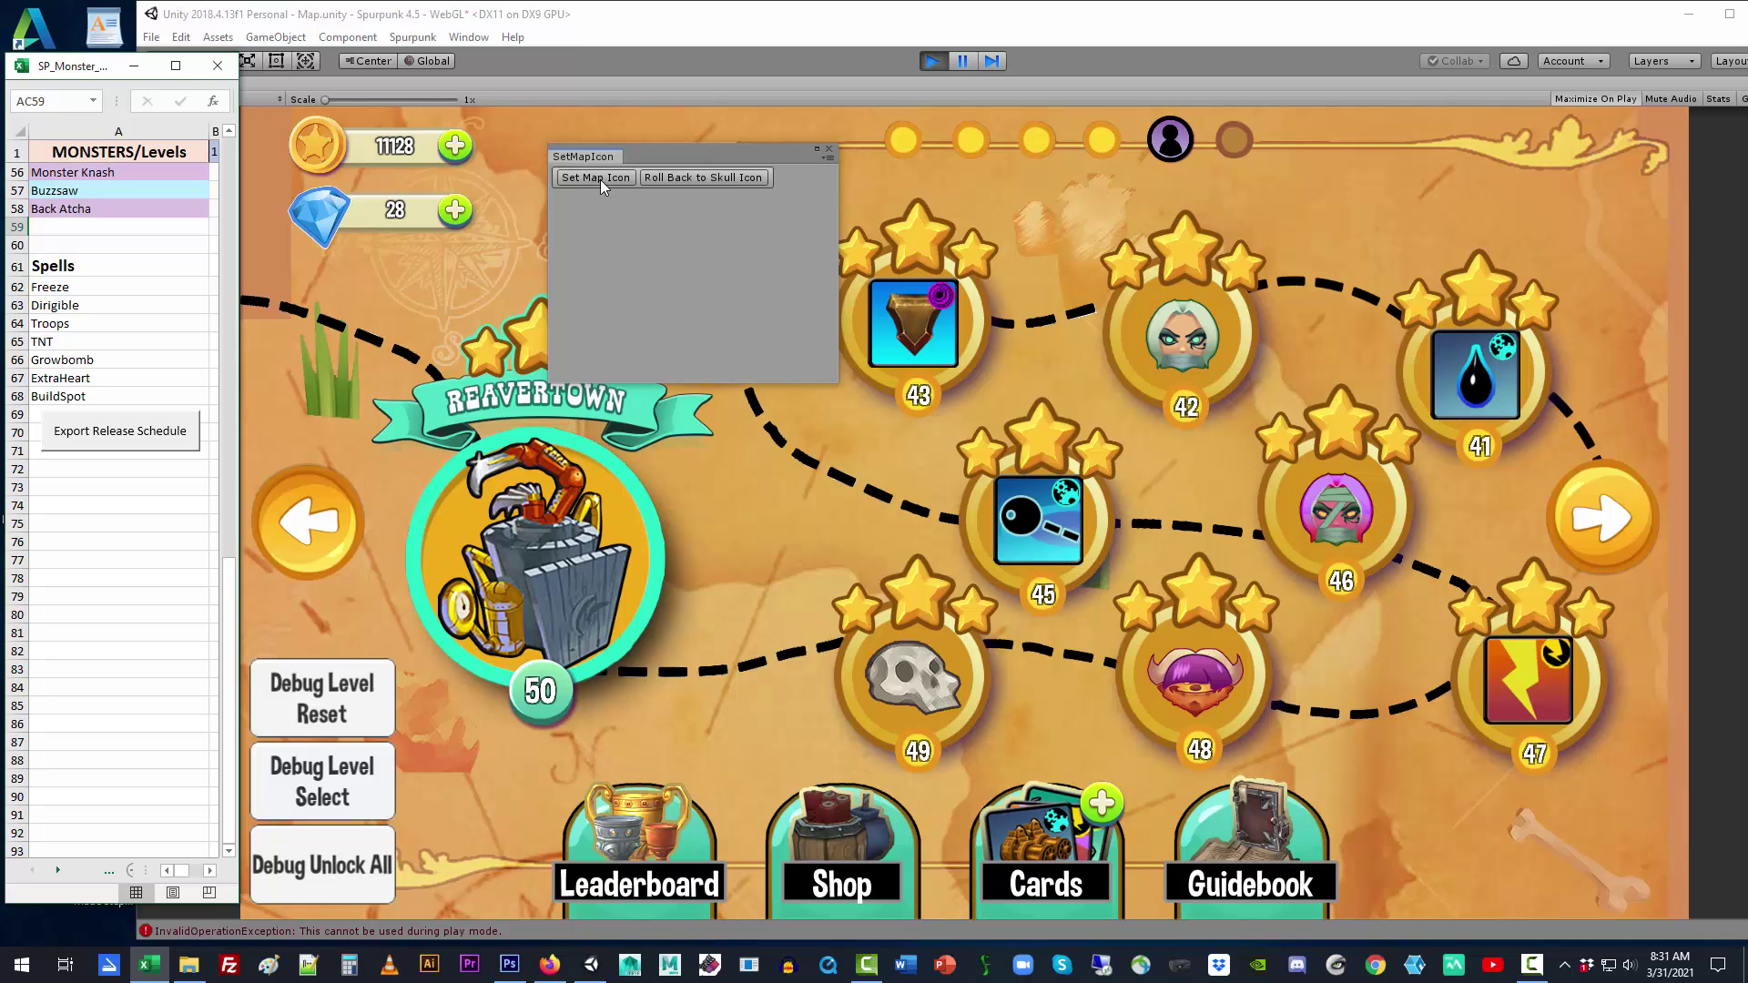
left_click(599, 178)
left_click(596, 177)
Exit play mode and save the Store scene.
left_click(151, 37)
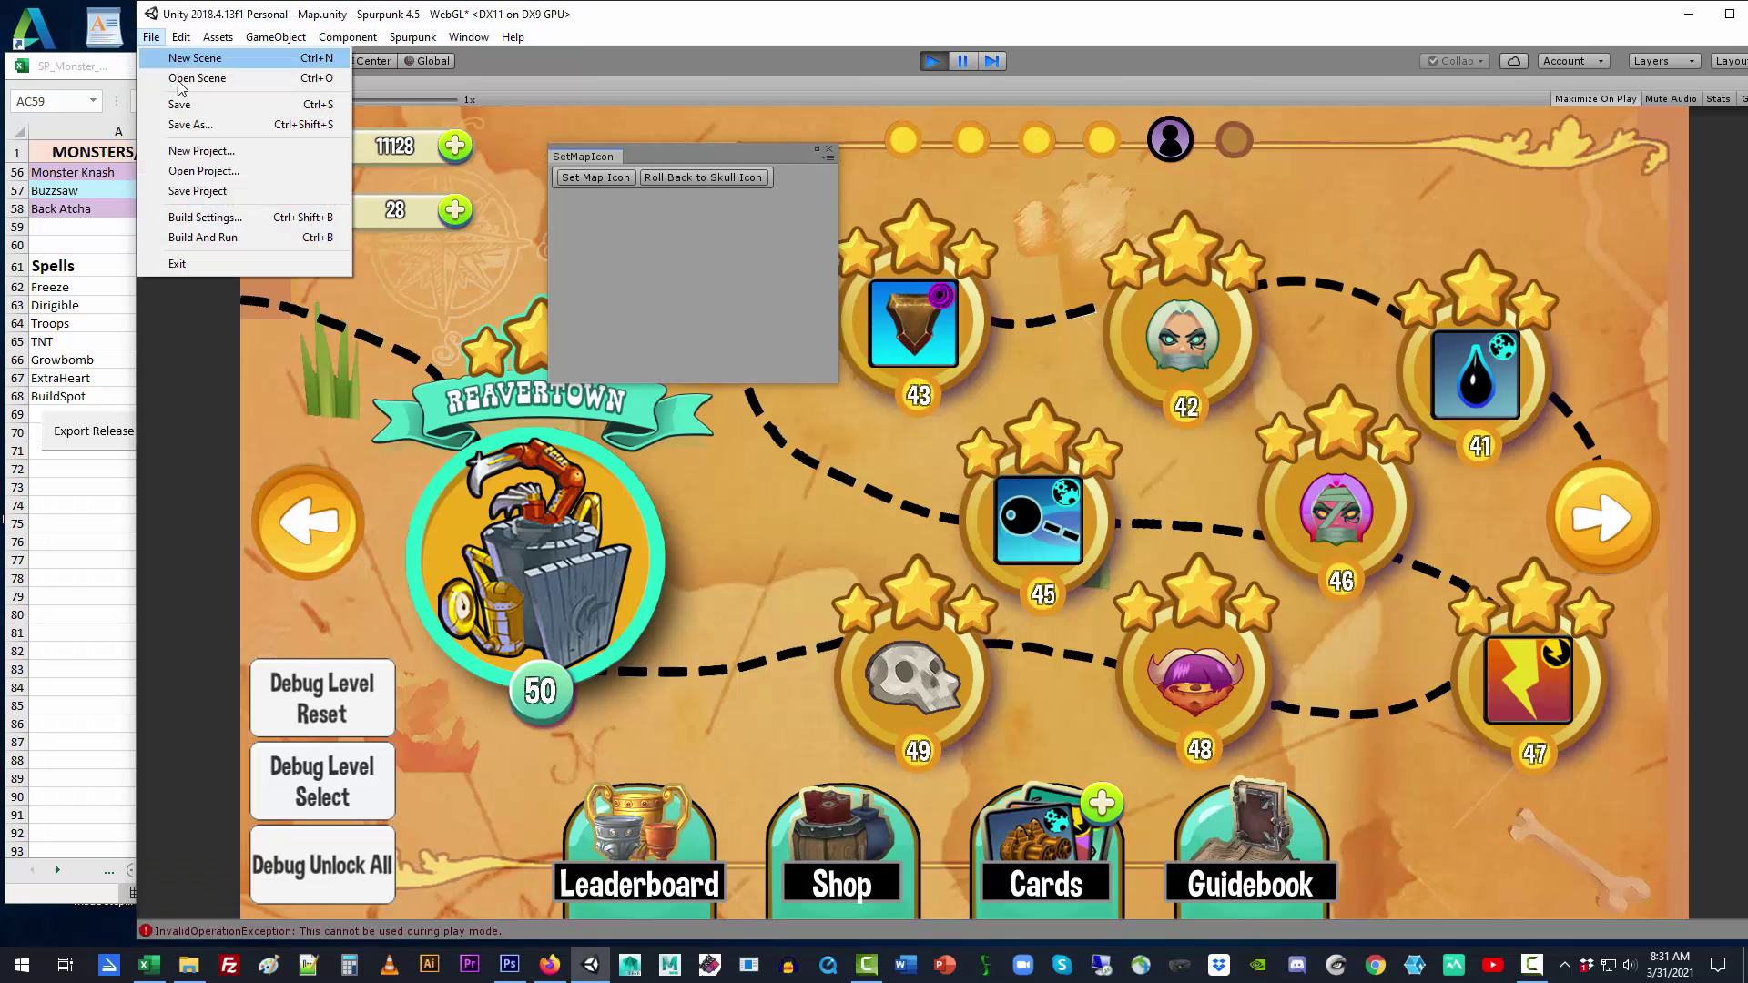
left_click(181, 104)
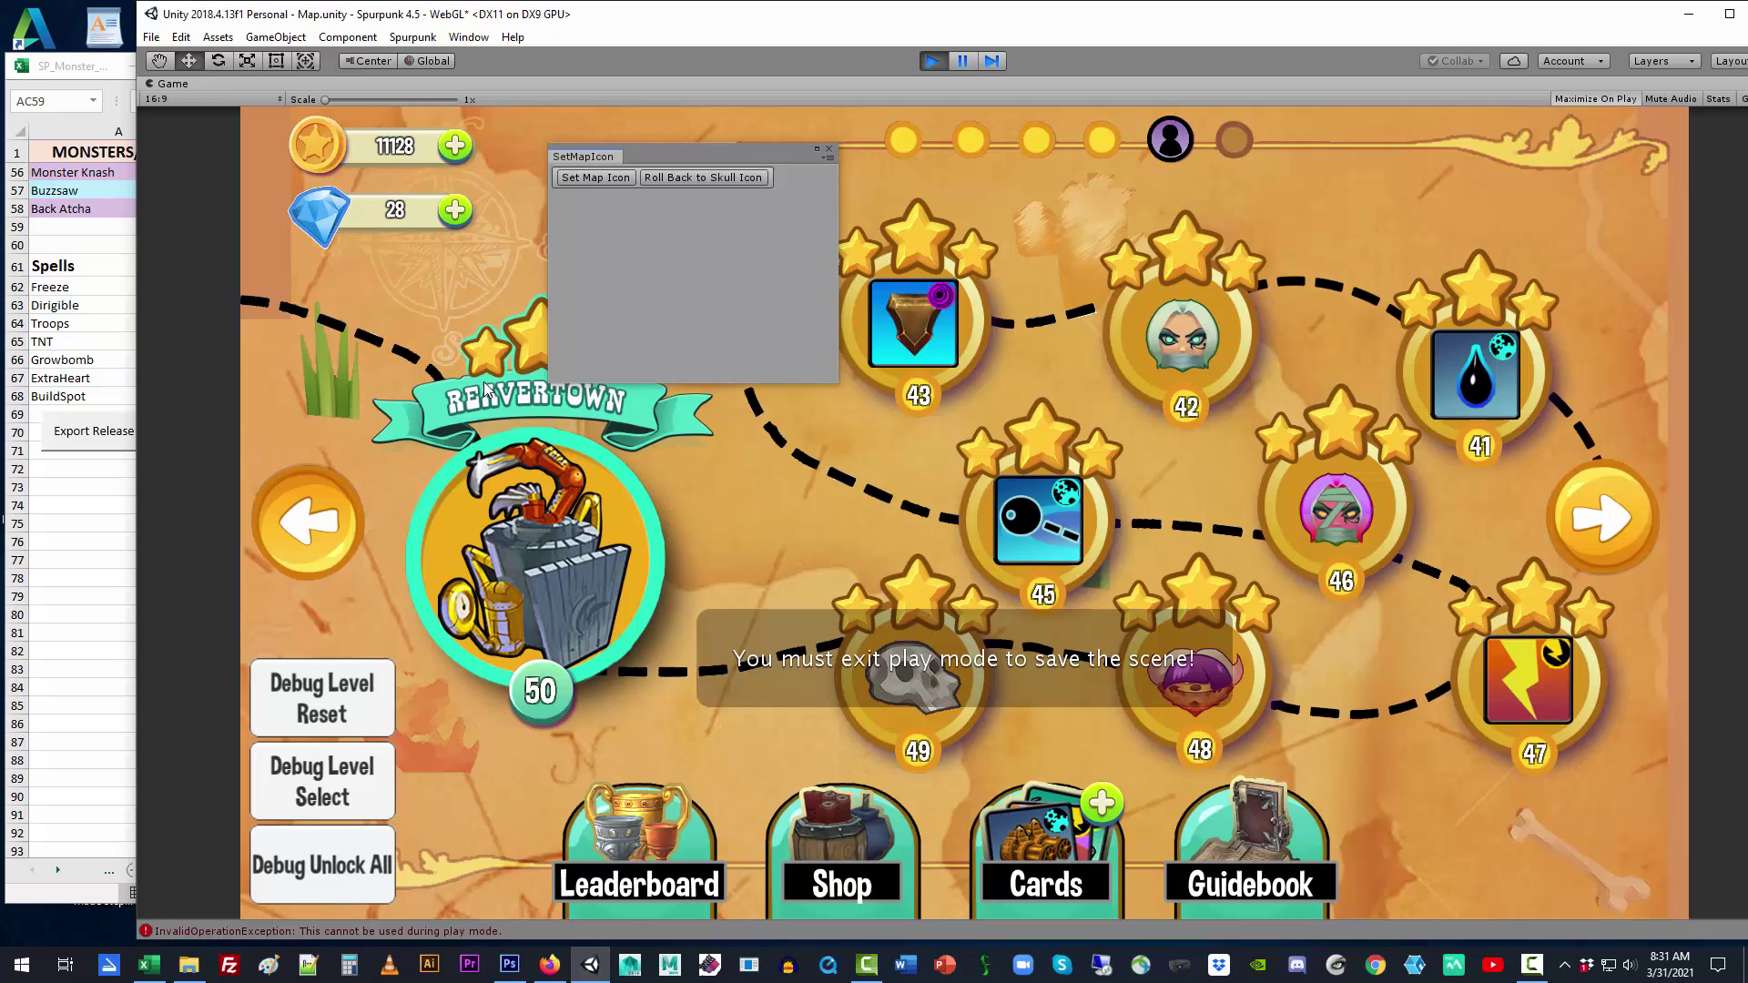
left_click(932, 61)
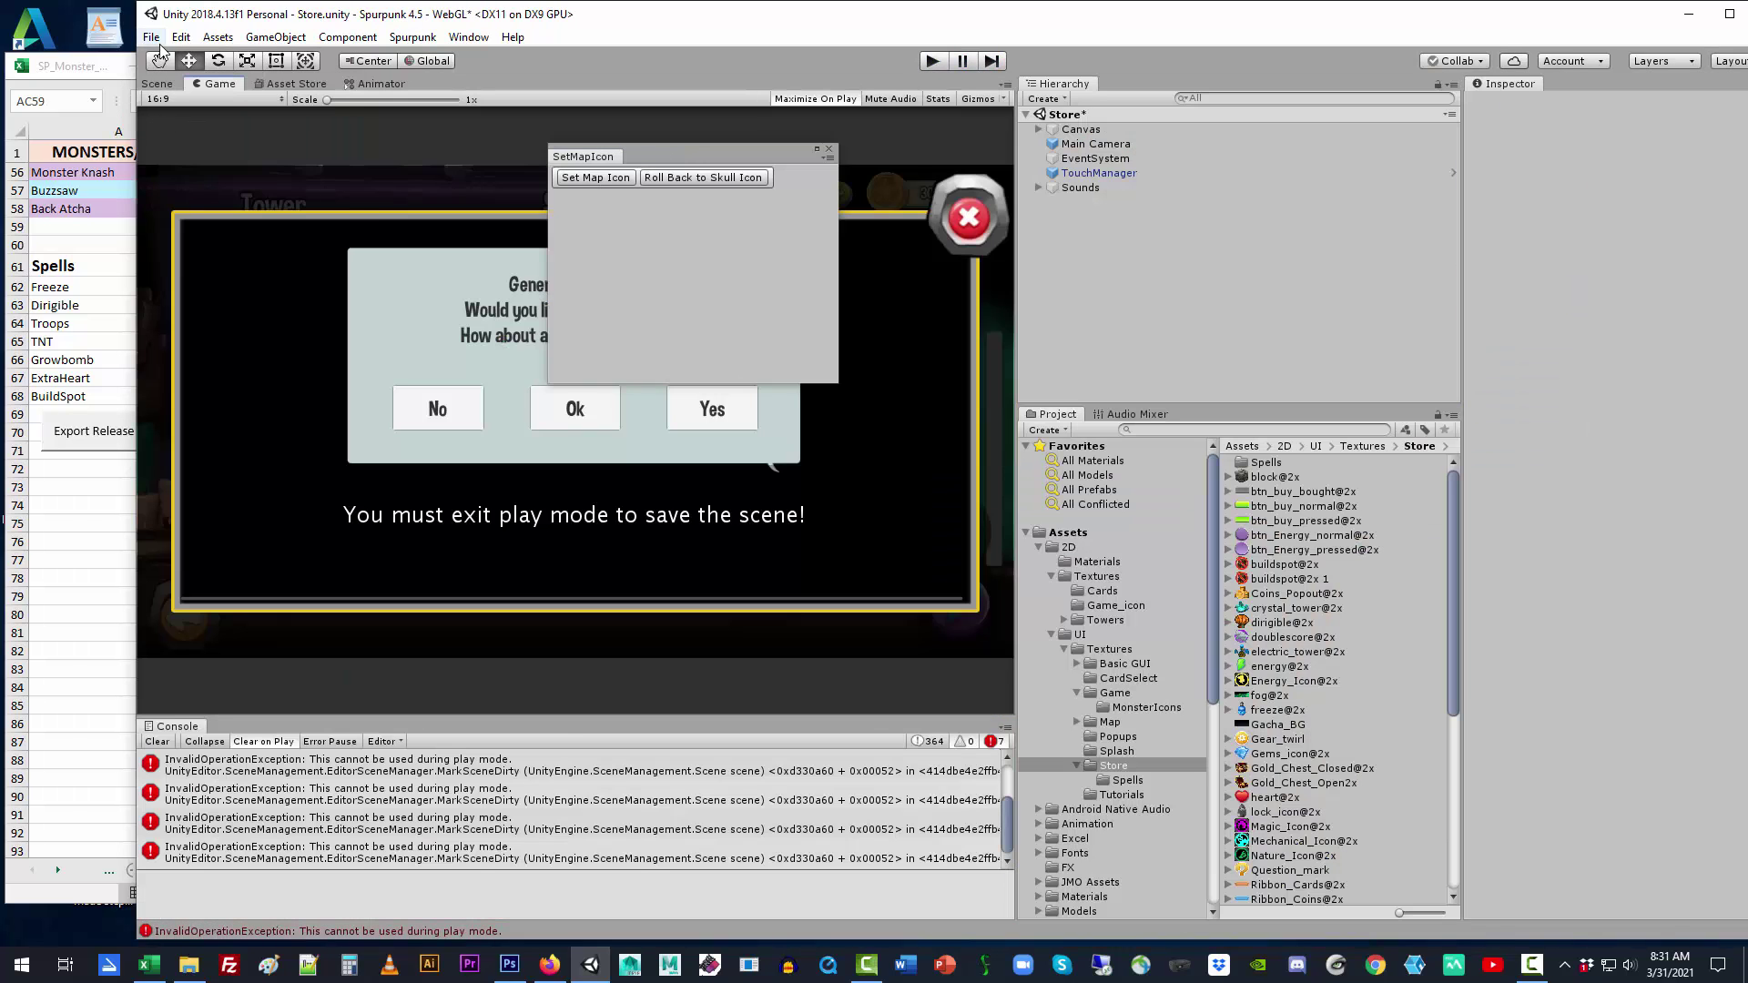
left_click(151, 37)
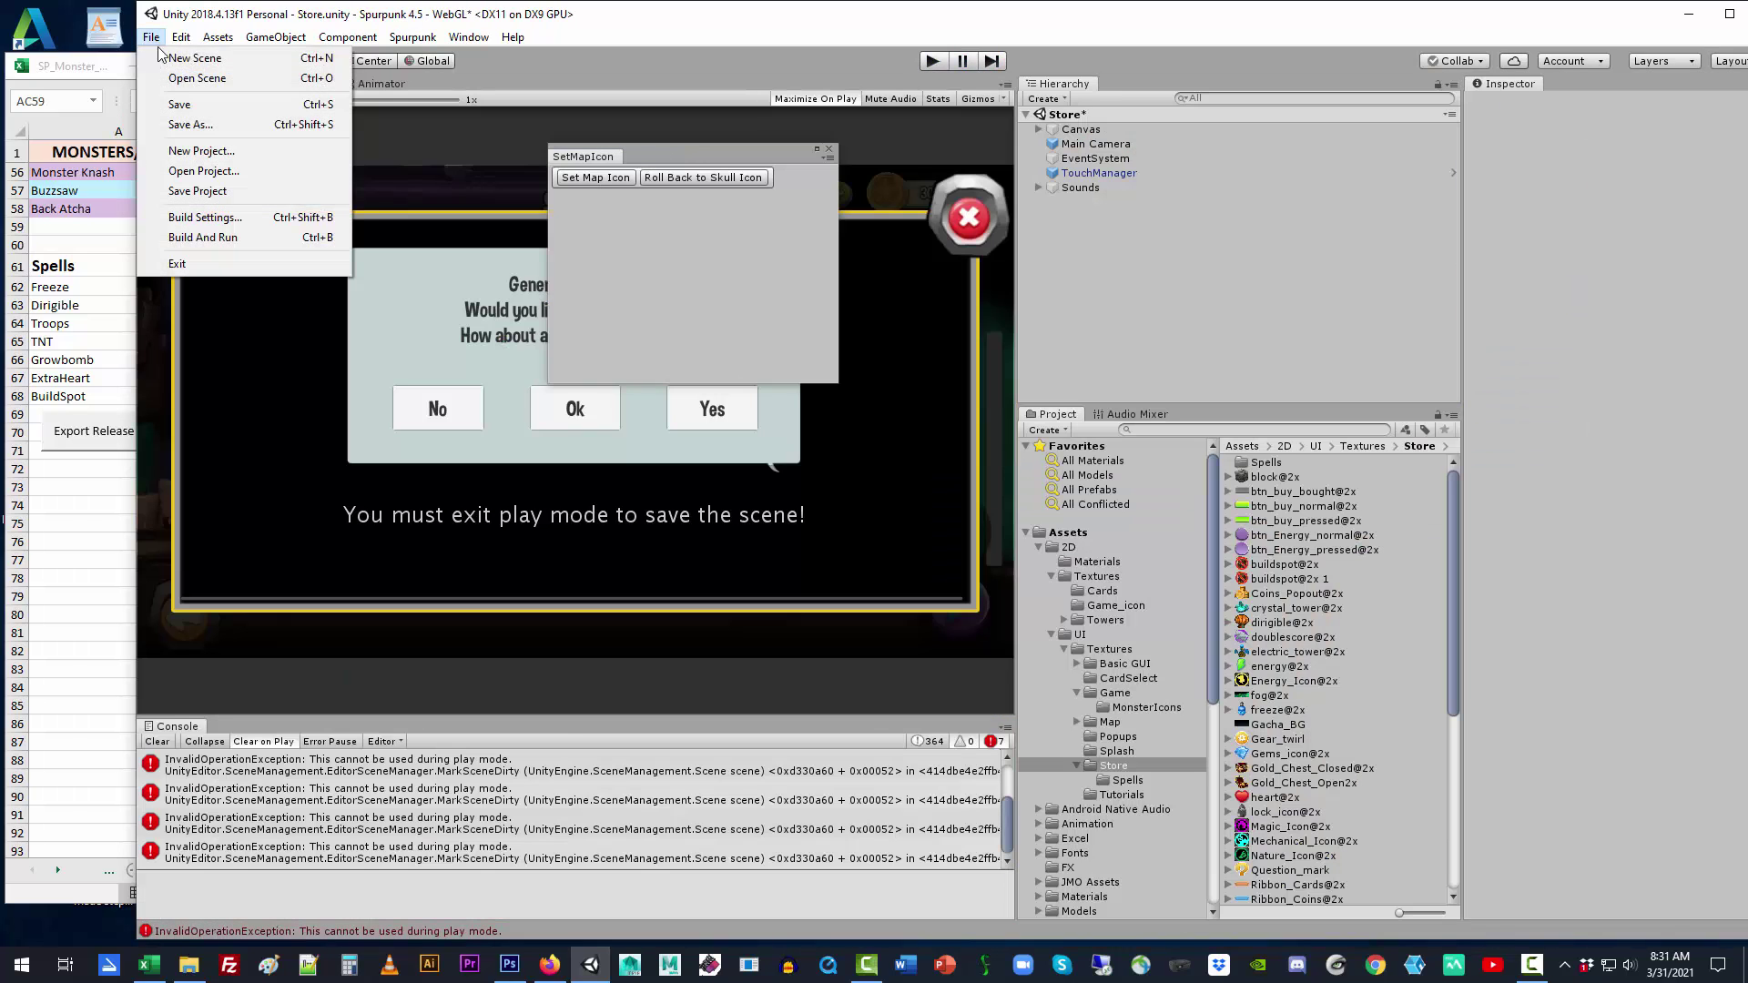
left_click(179, 104)
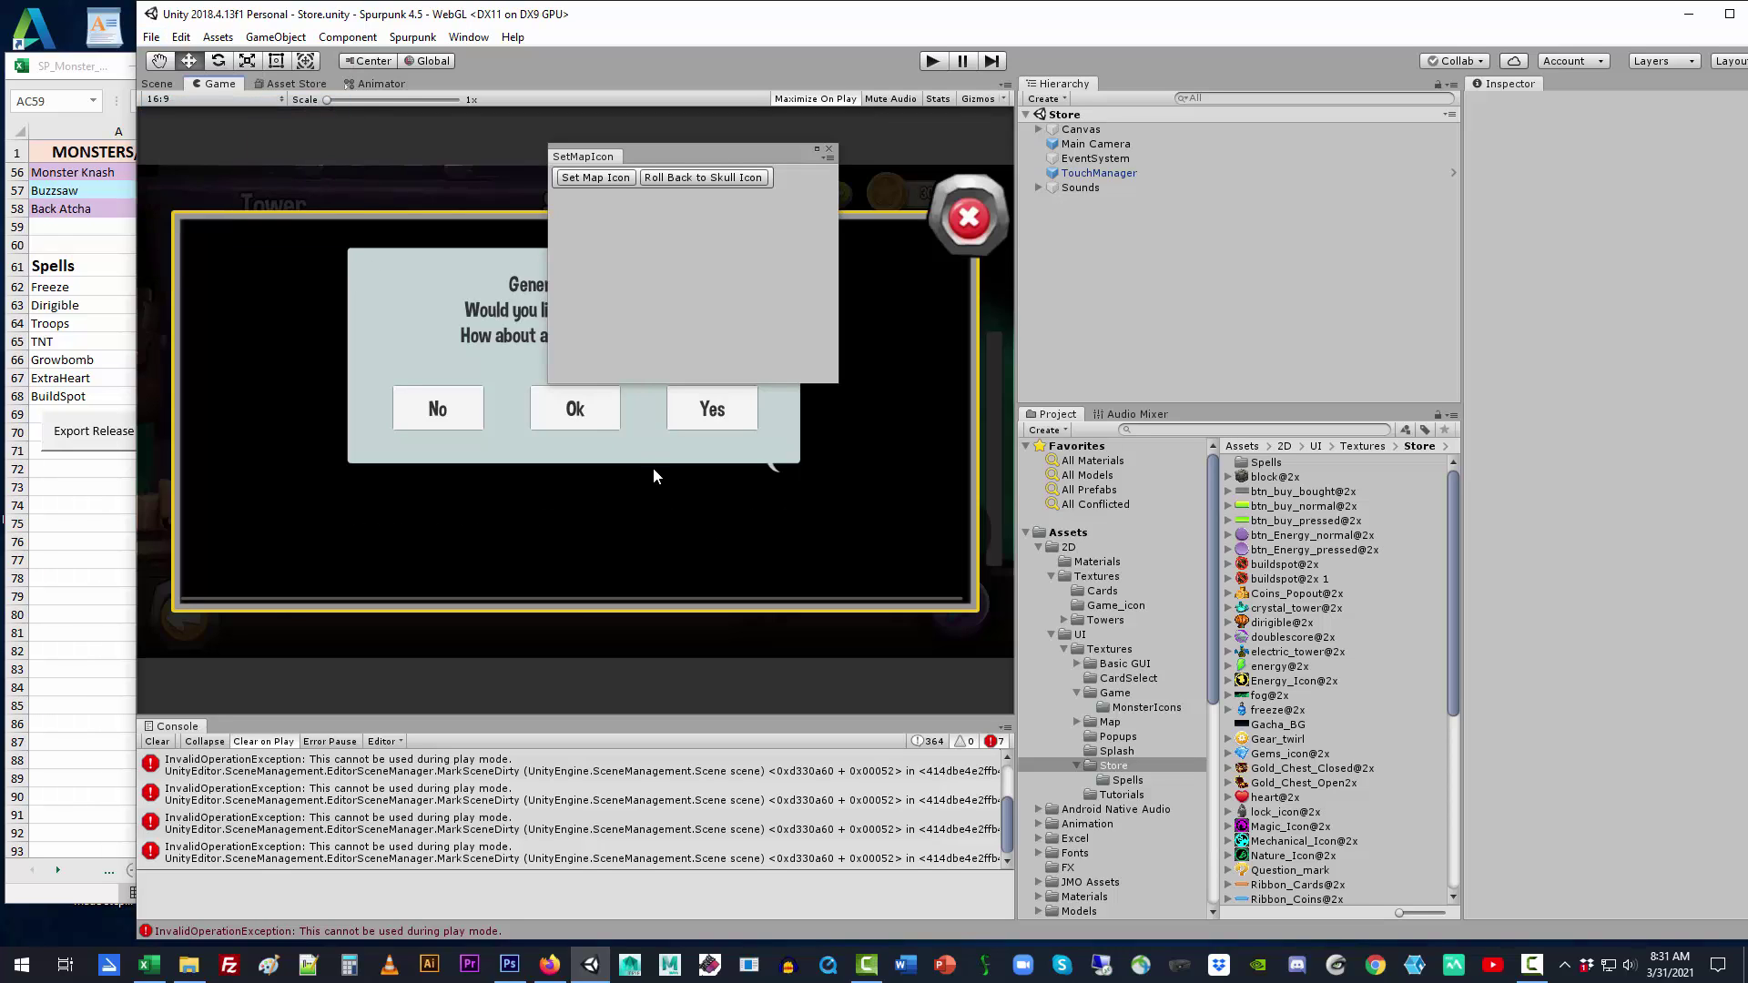
Close the SetMapIcon tool and Unity, and close the SP_Monster_Breakdown workbook without saving its changes.
left_click(828, 150)
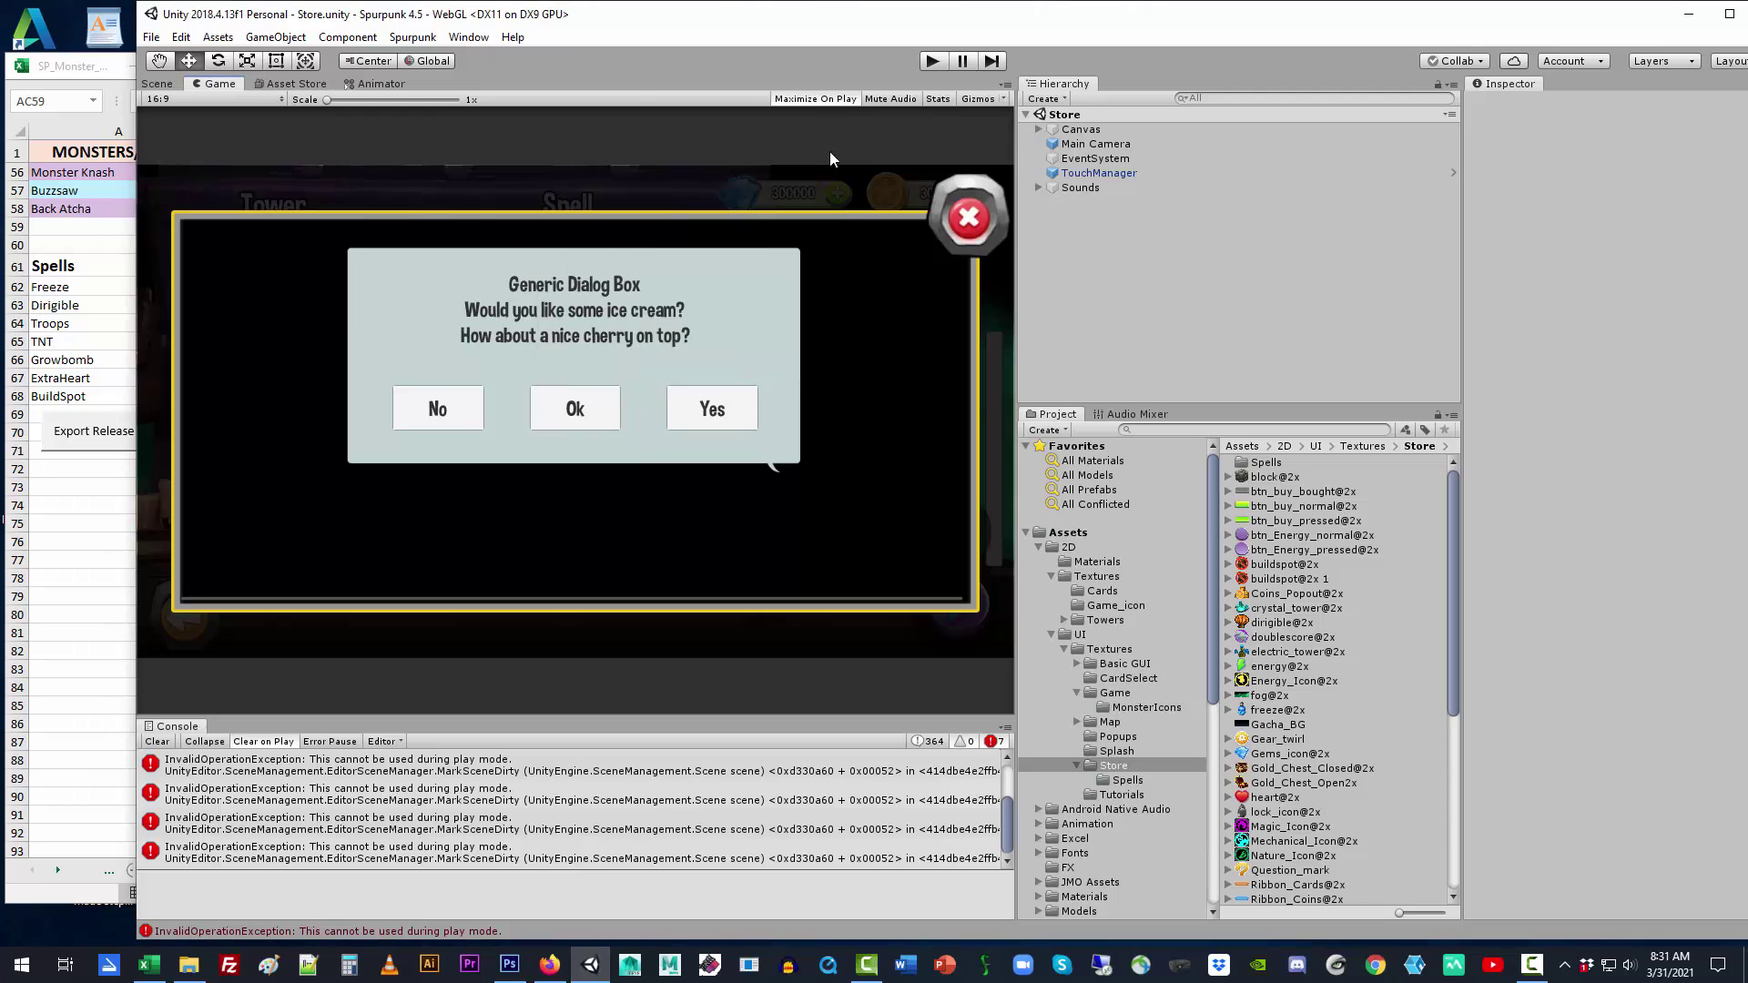
left_click(151, 36)
left_click(70, 70)
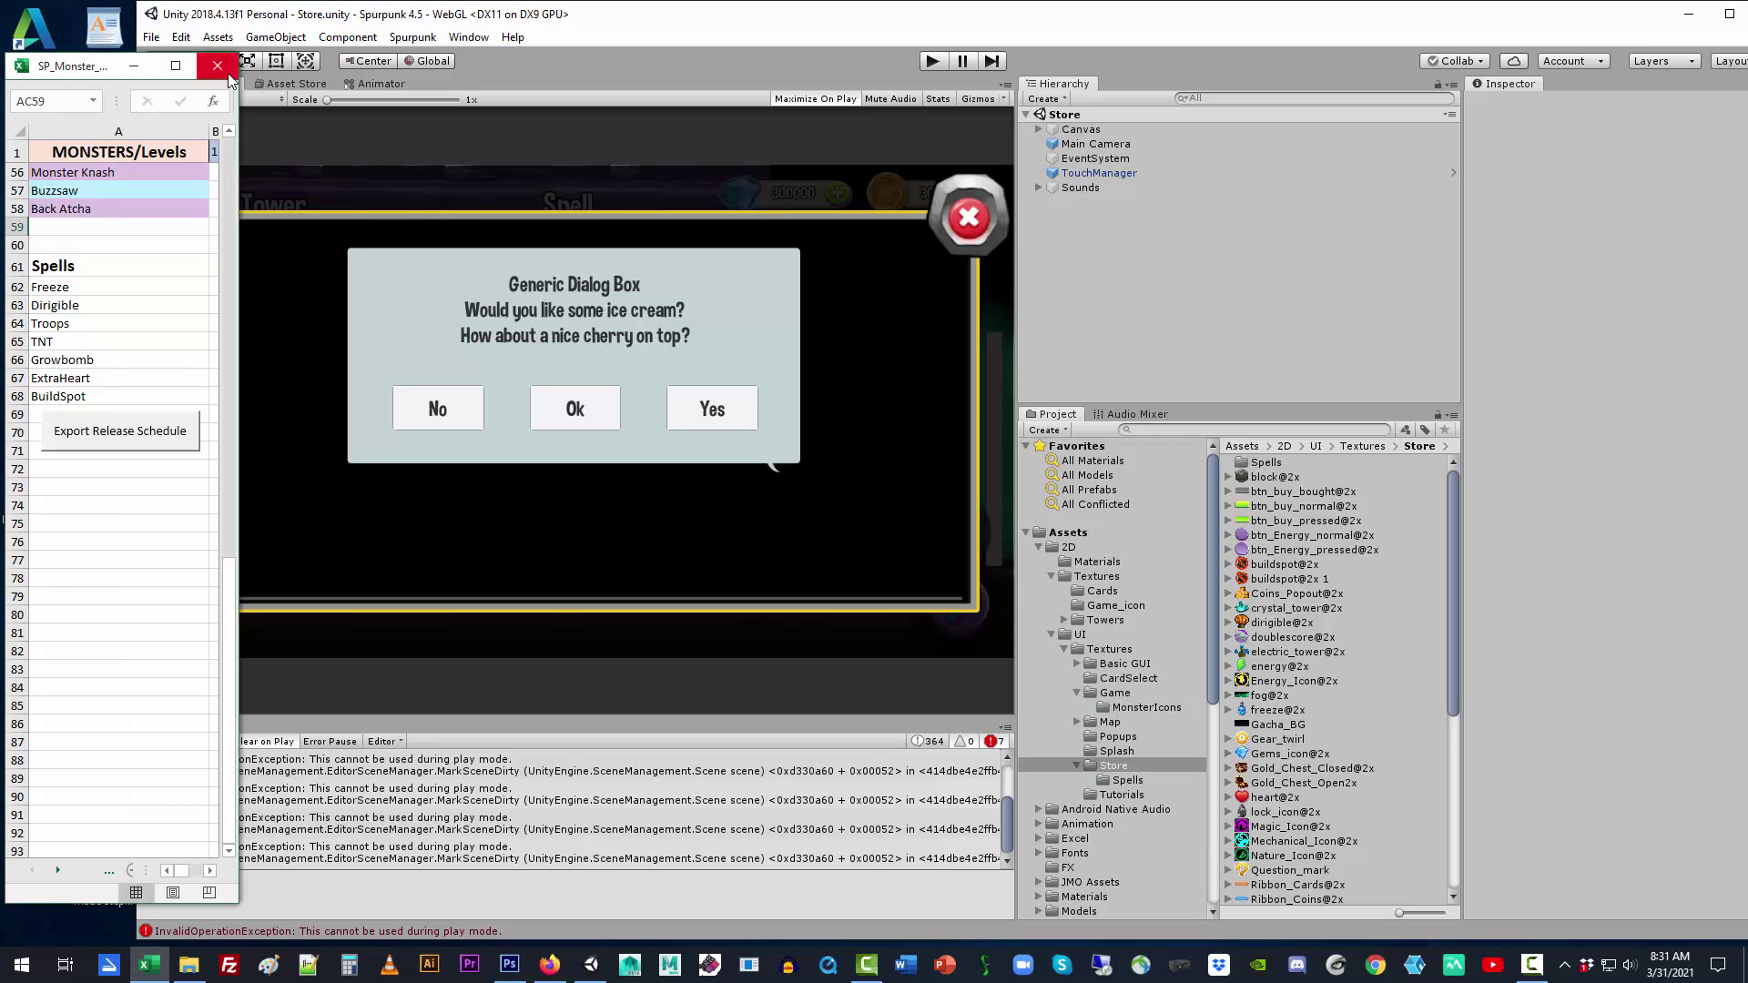
left_click(217, 66)
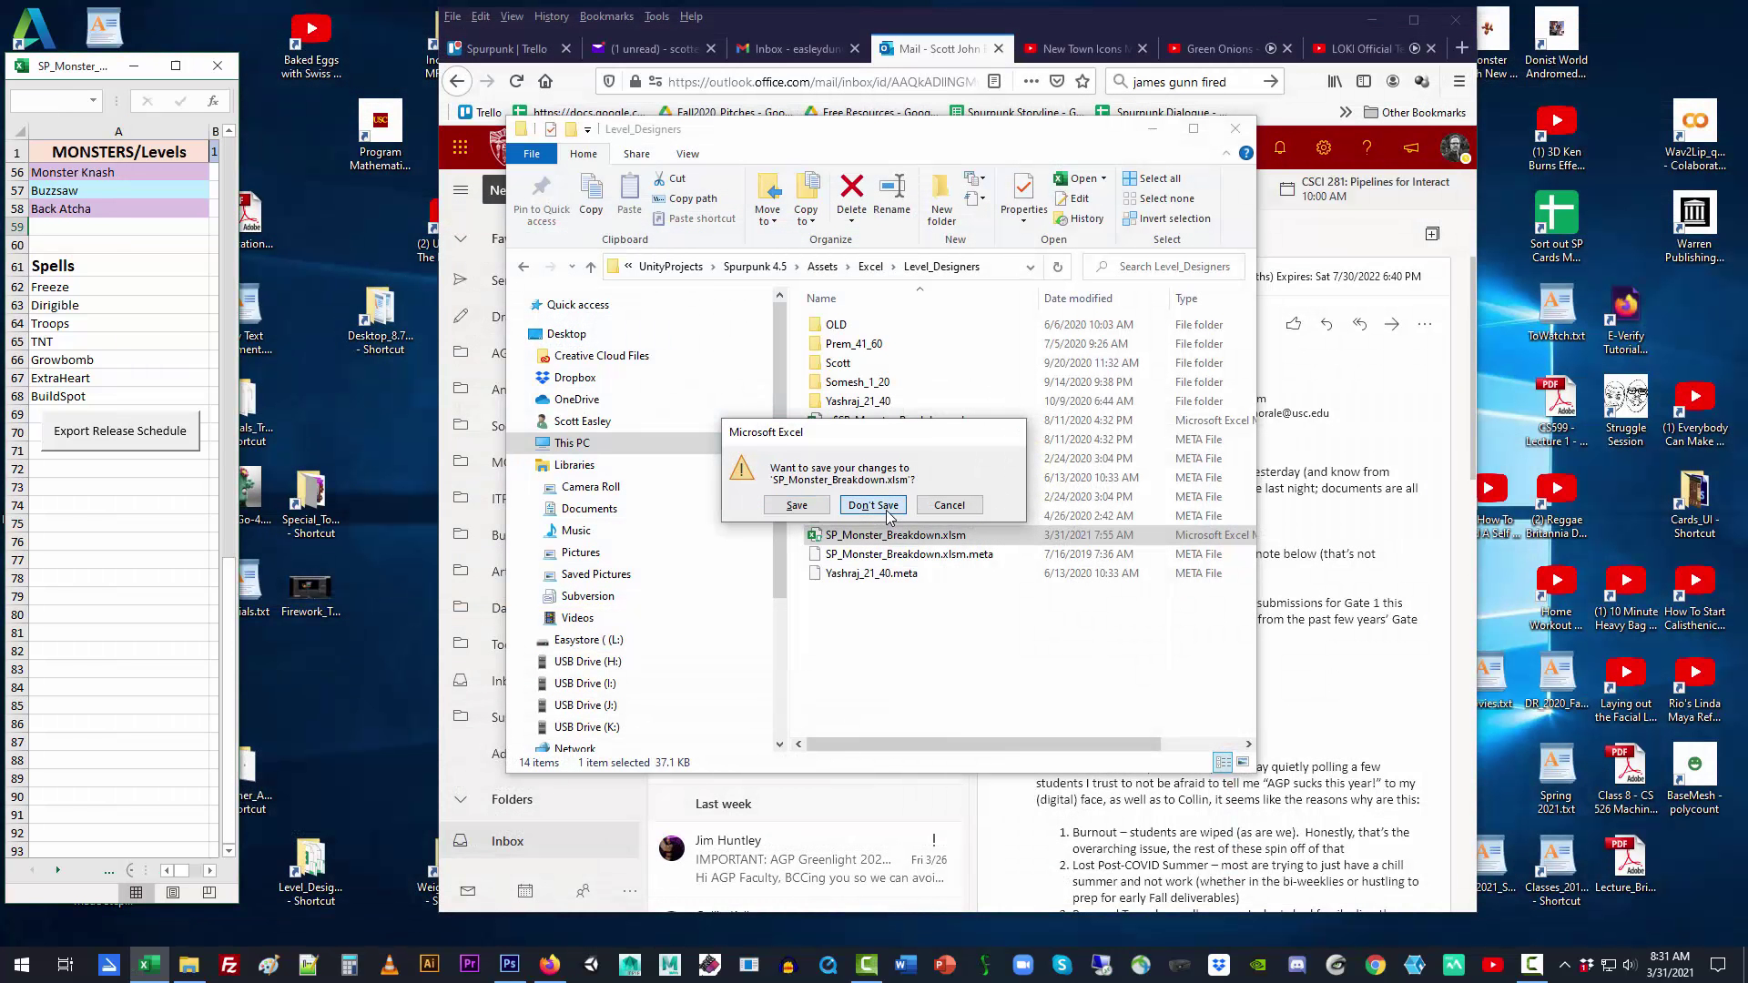
left_click(874, 505)
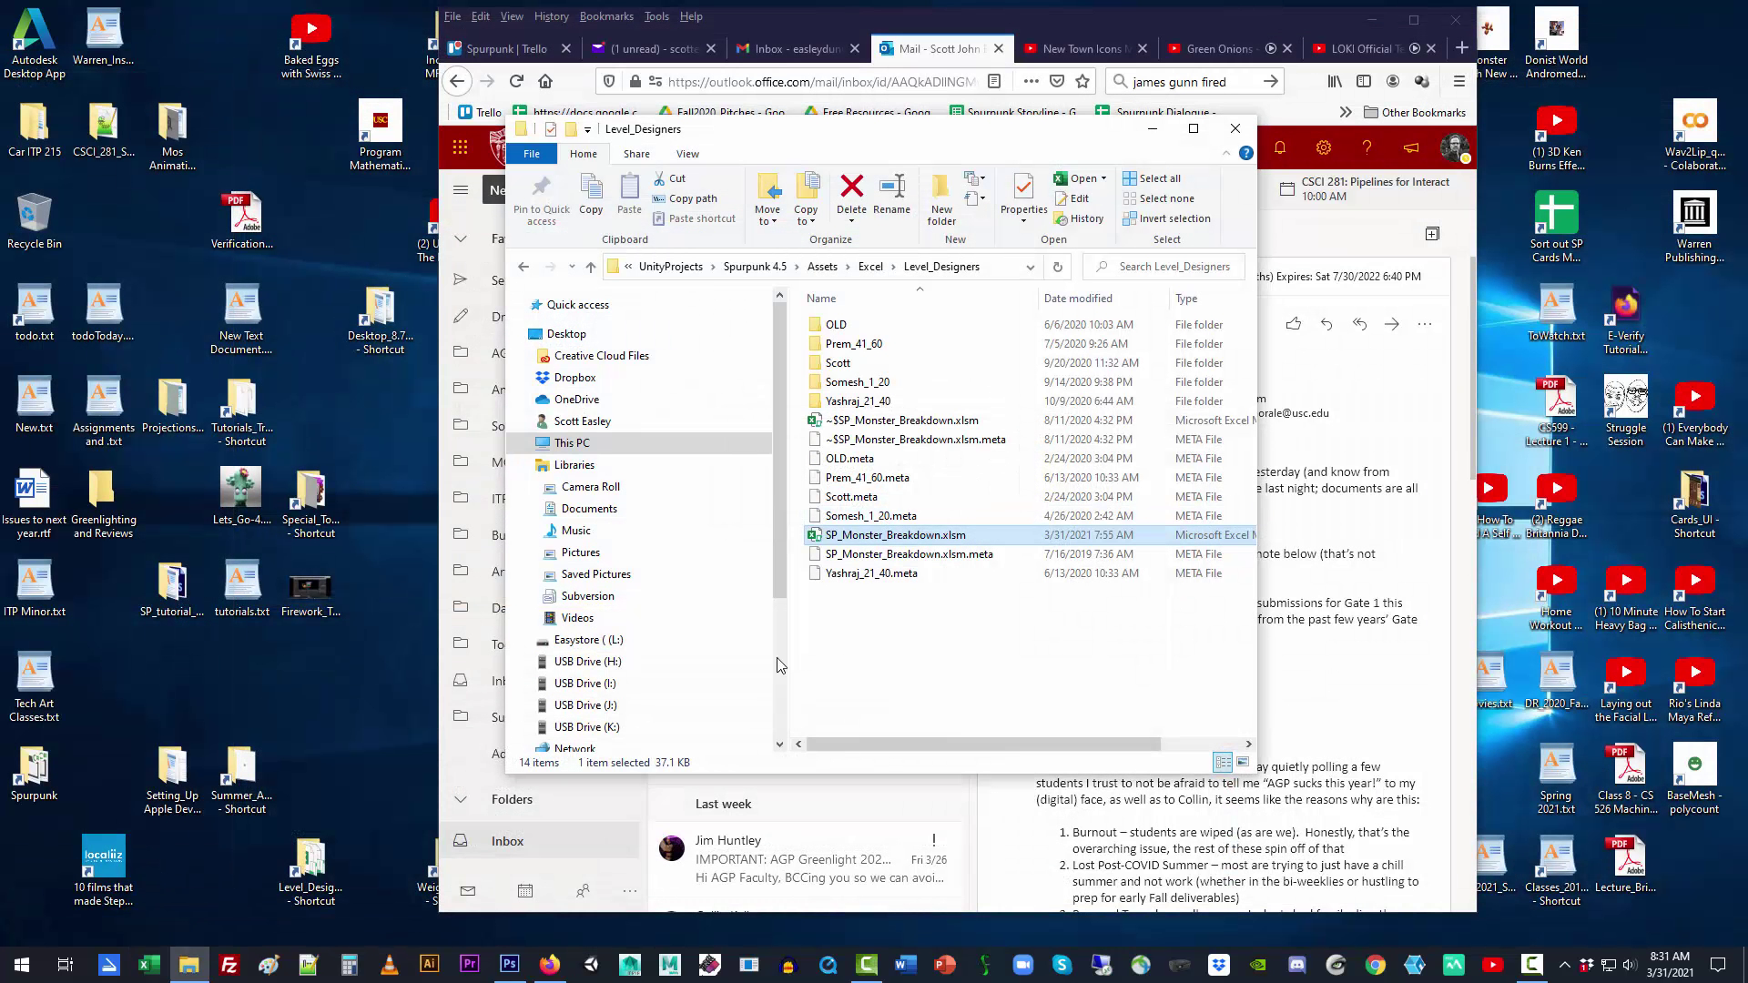
Commit the Spurpunk folder to SVN with the message "SetMapIcon updated with new order of Cards and Monsters".
right_click(34, 769)
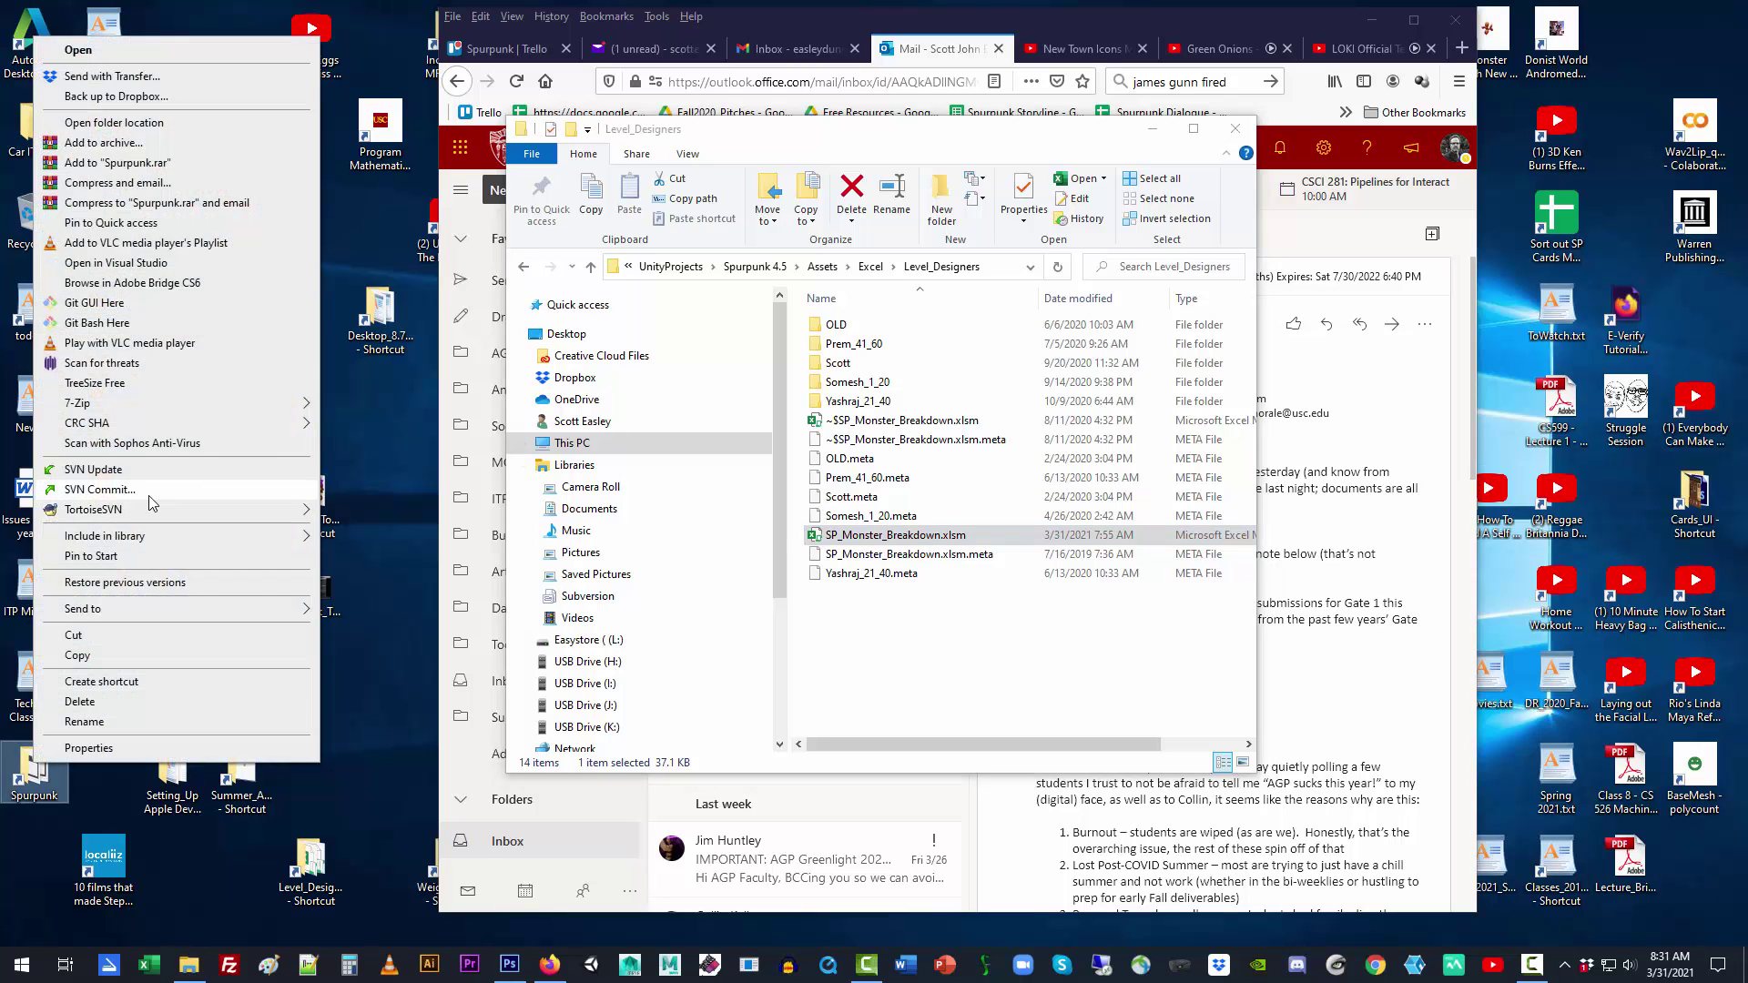
left_click(149, 496)
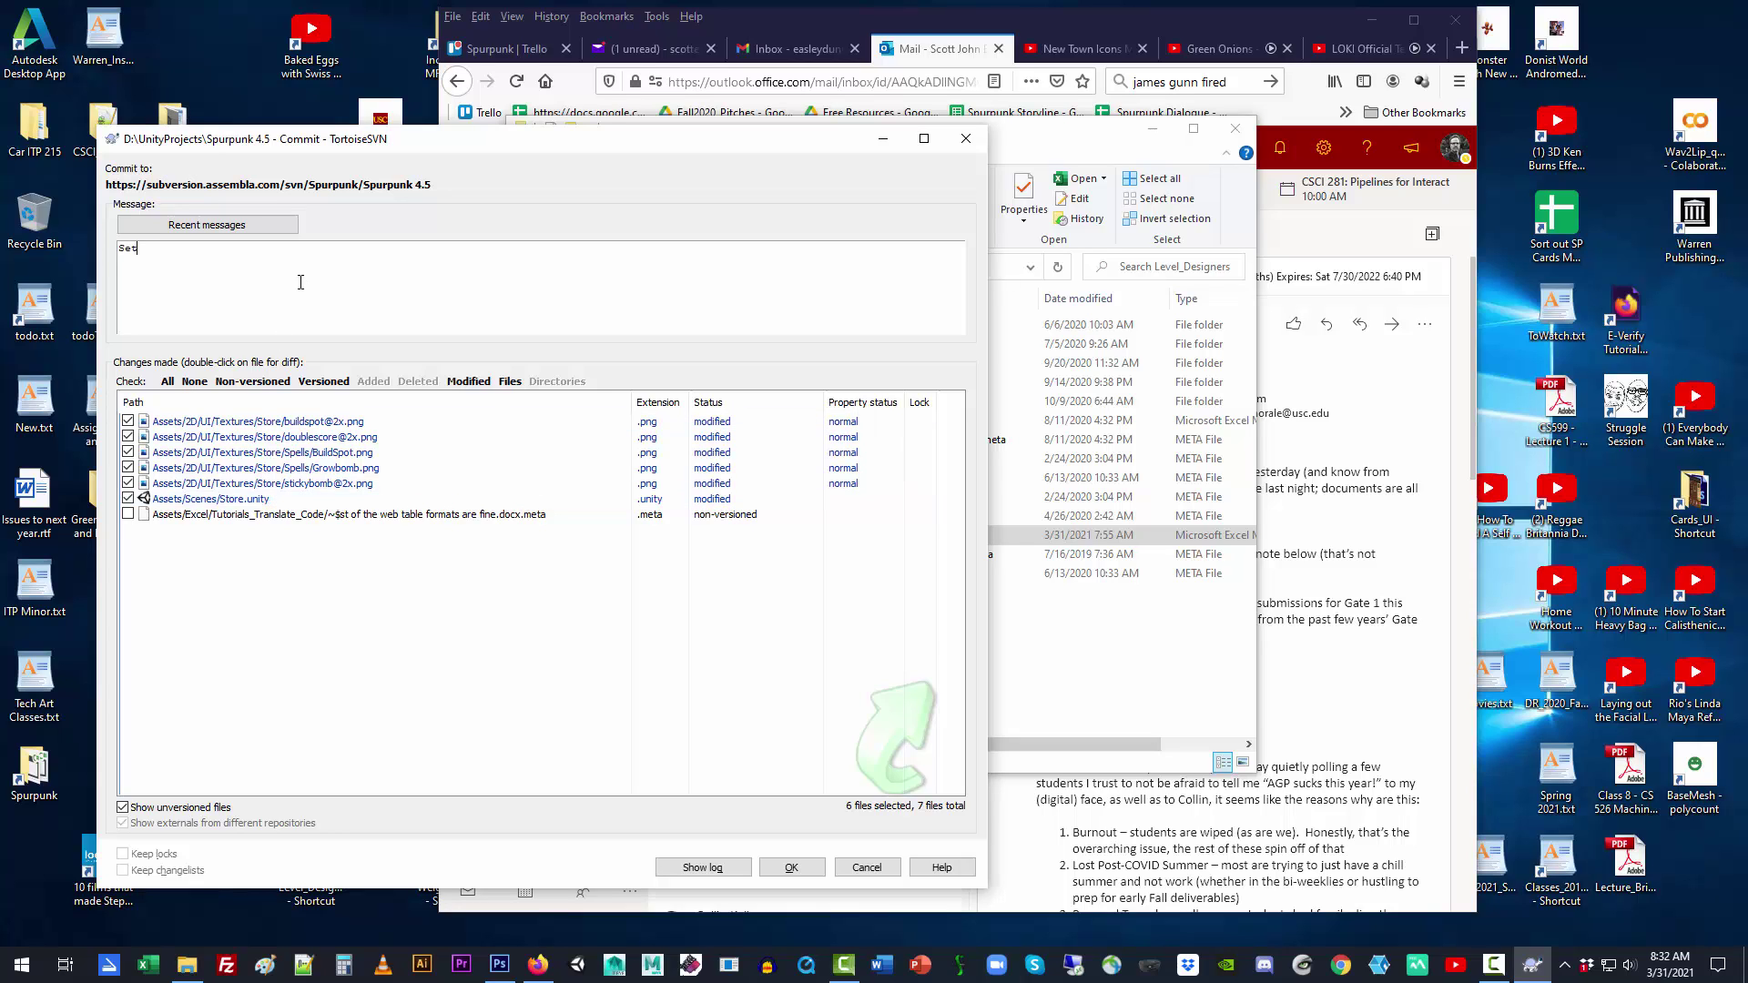
type("Icon updated with new order fo Cards")
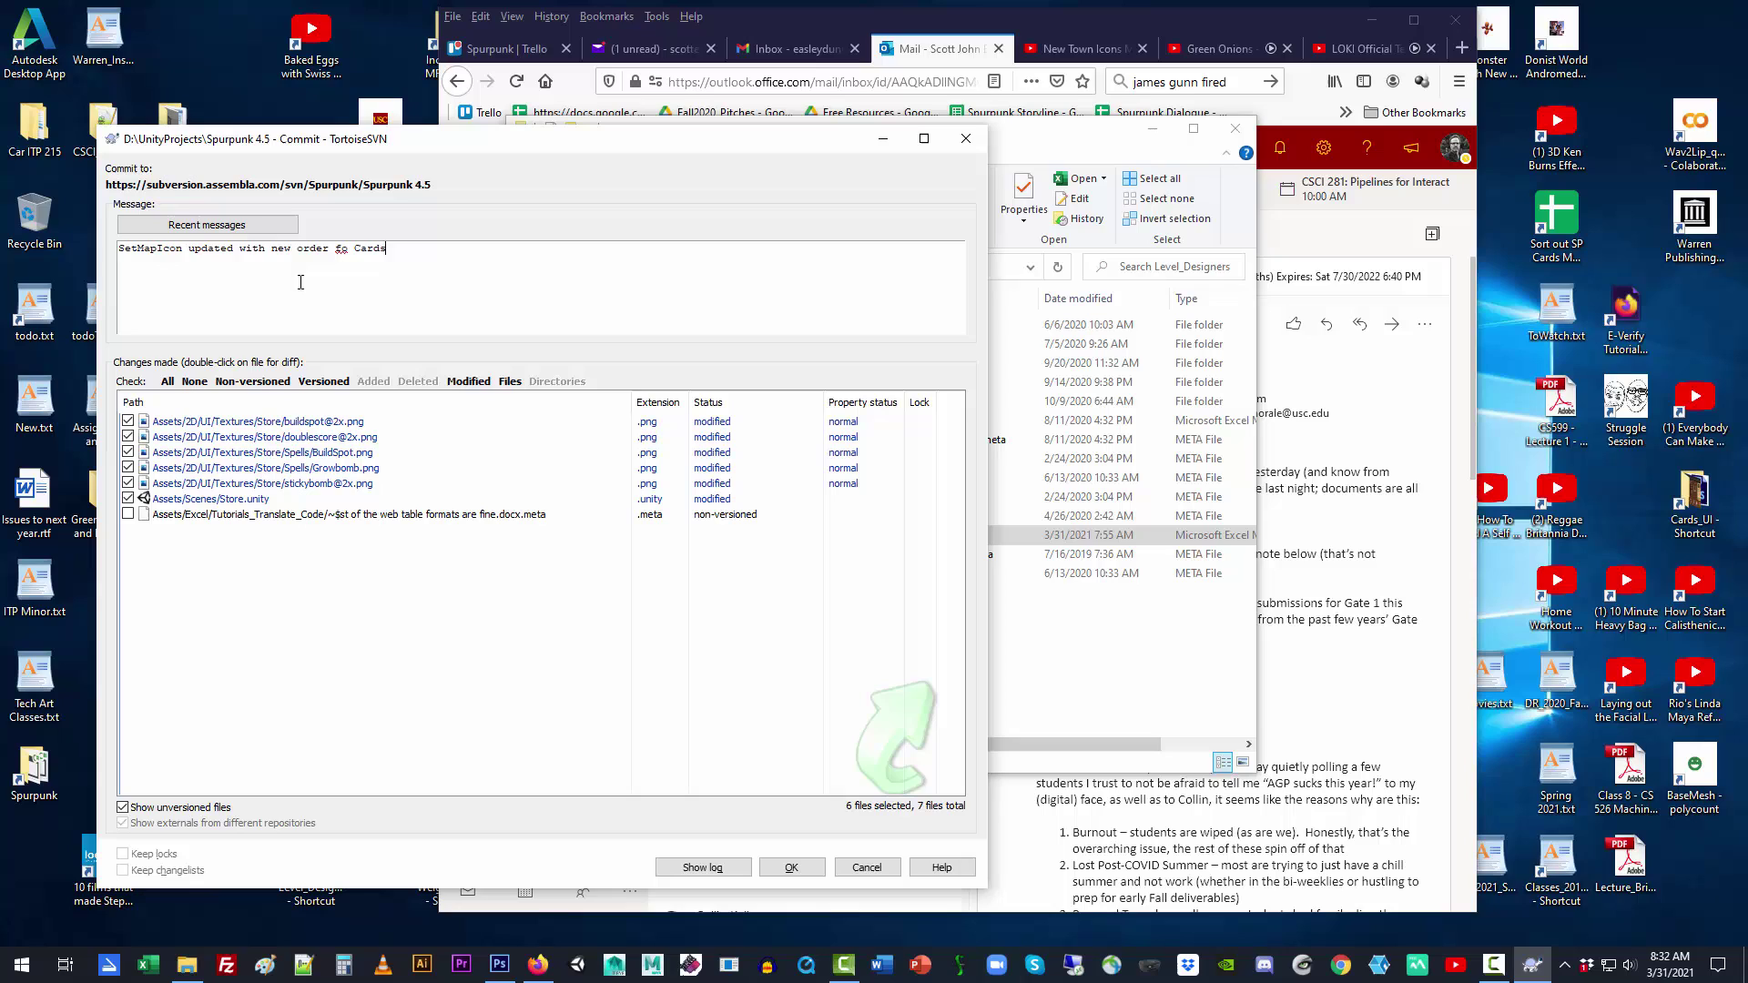
type(" and Monsters")
key("BackSpace")
key("BackSpace")
type("of")
left_click(791, 866)
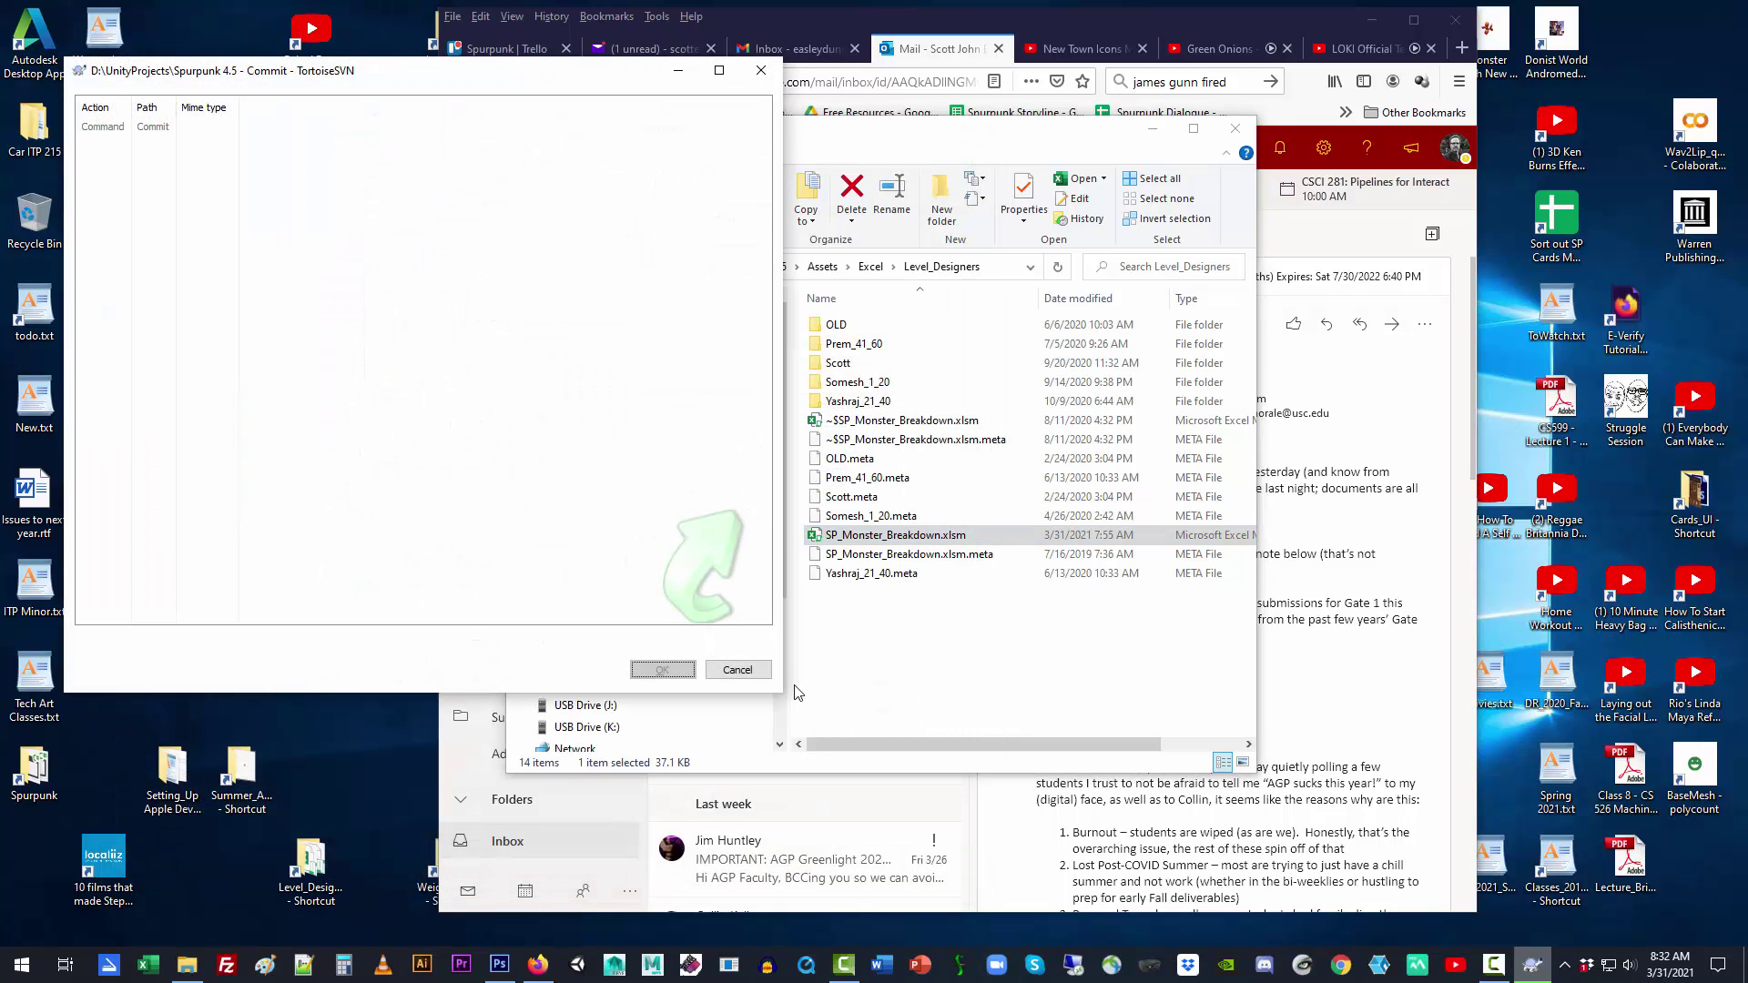